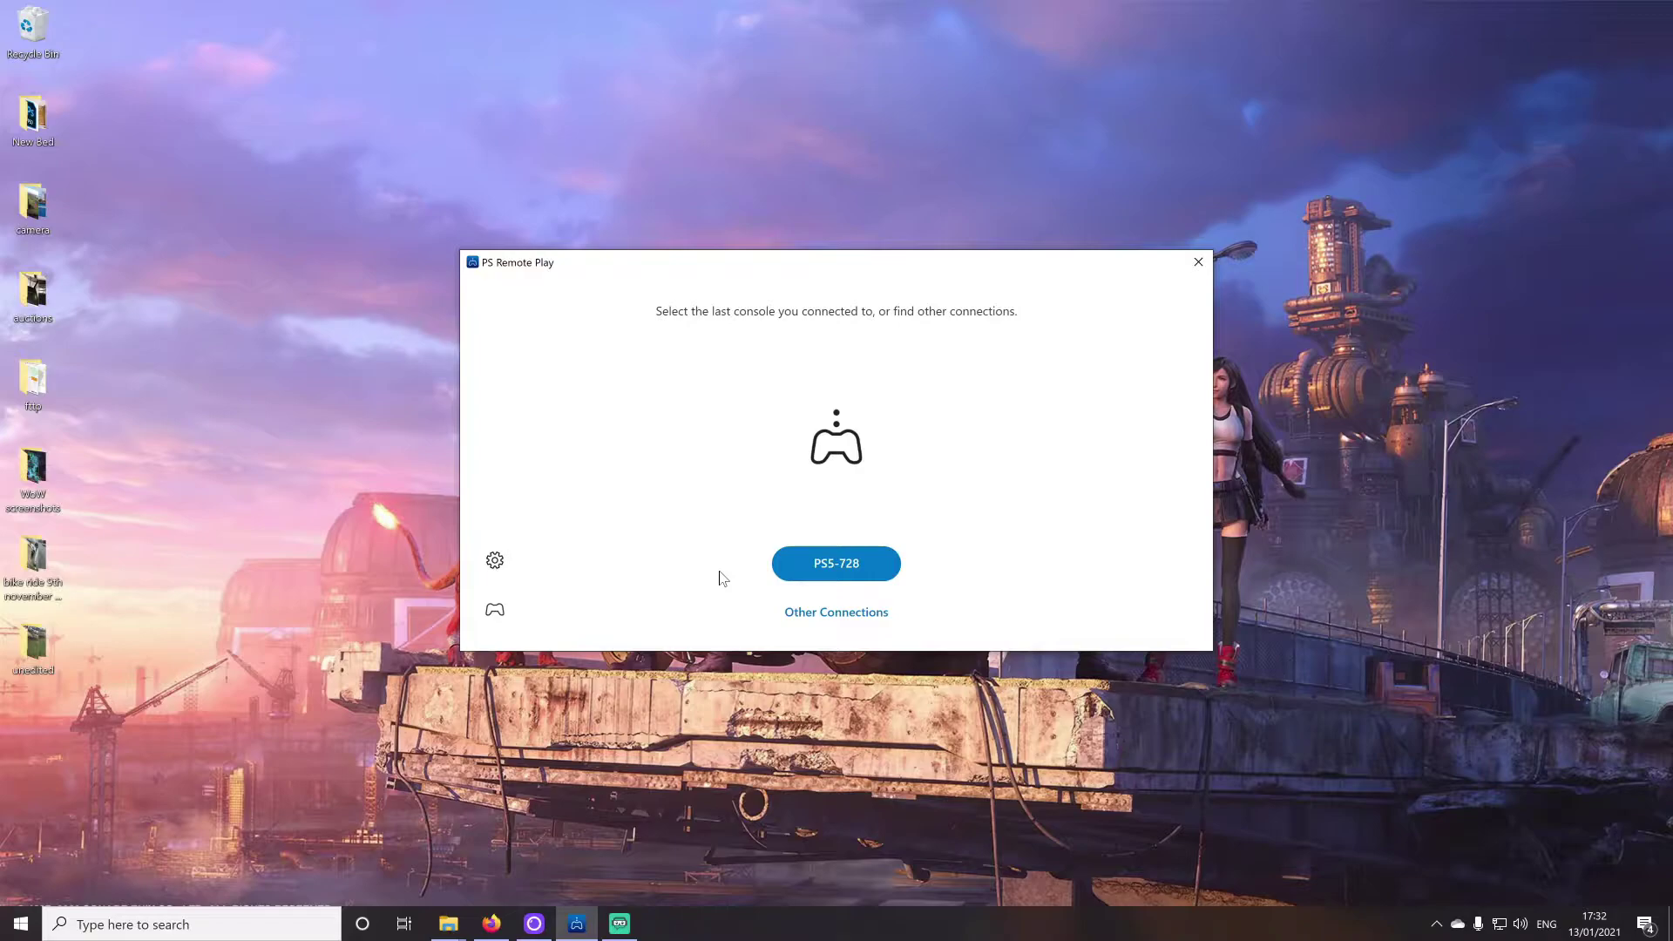
left_click(495, 561)
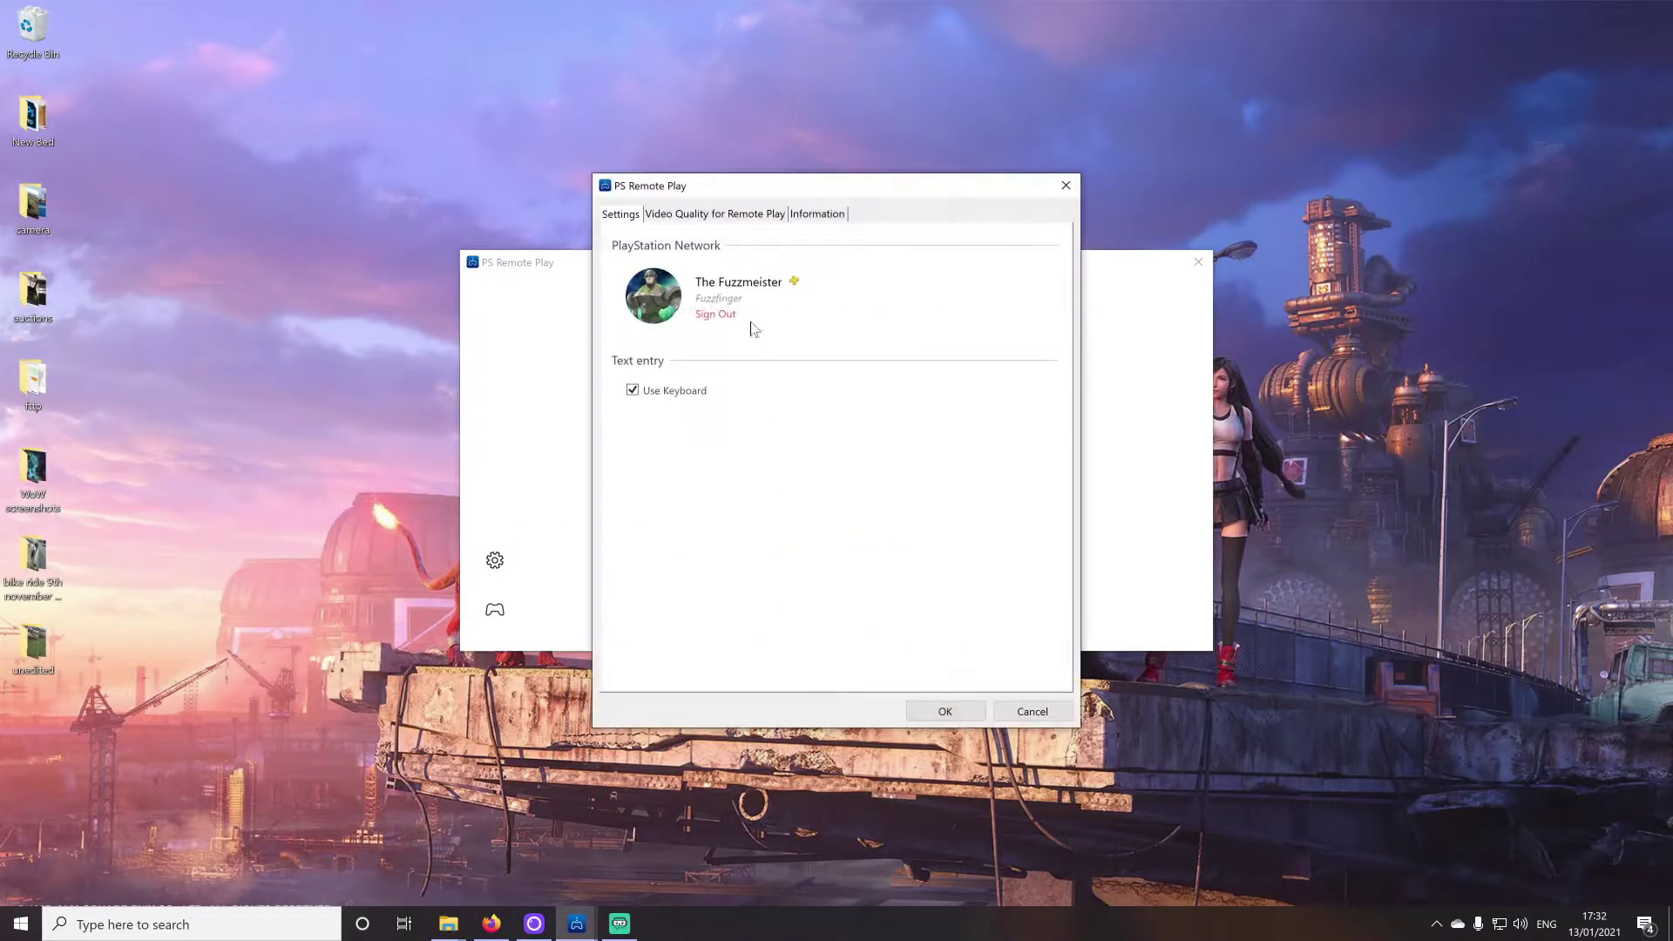
left_click(713, 218)
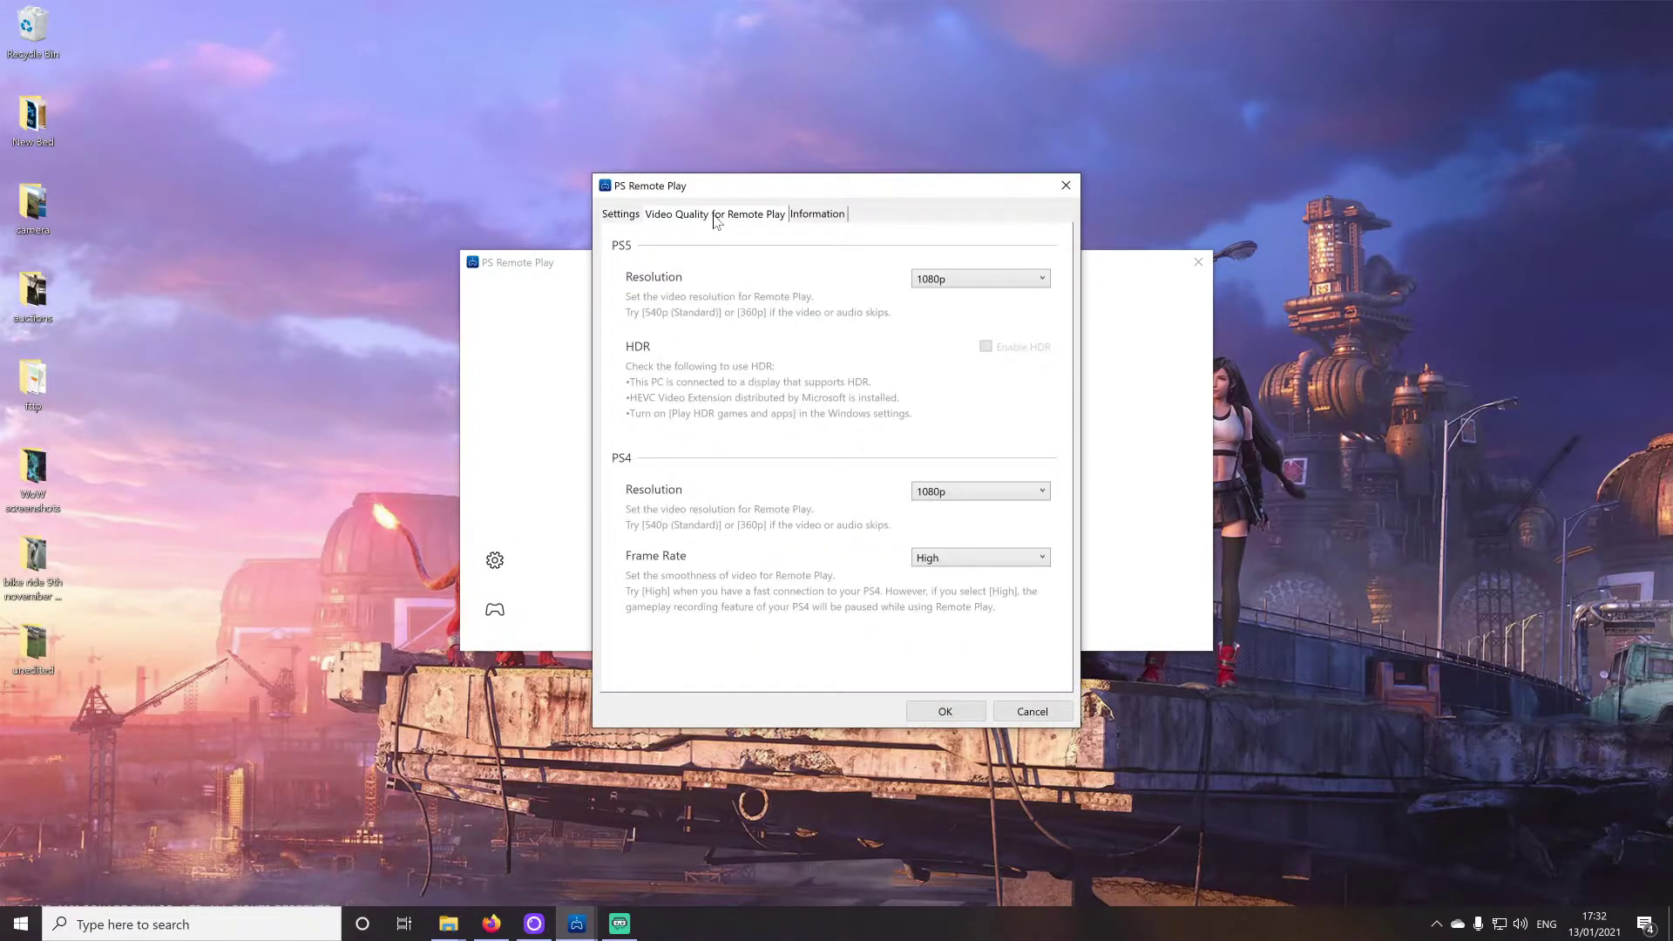
left_click(980, 279)
left_click(980, 283)
left_click(961, 714)
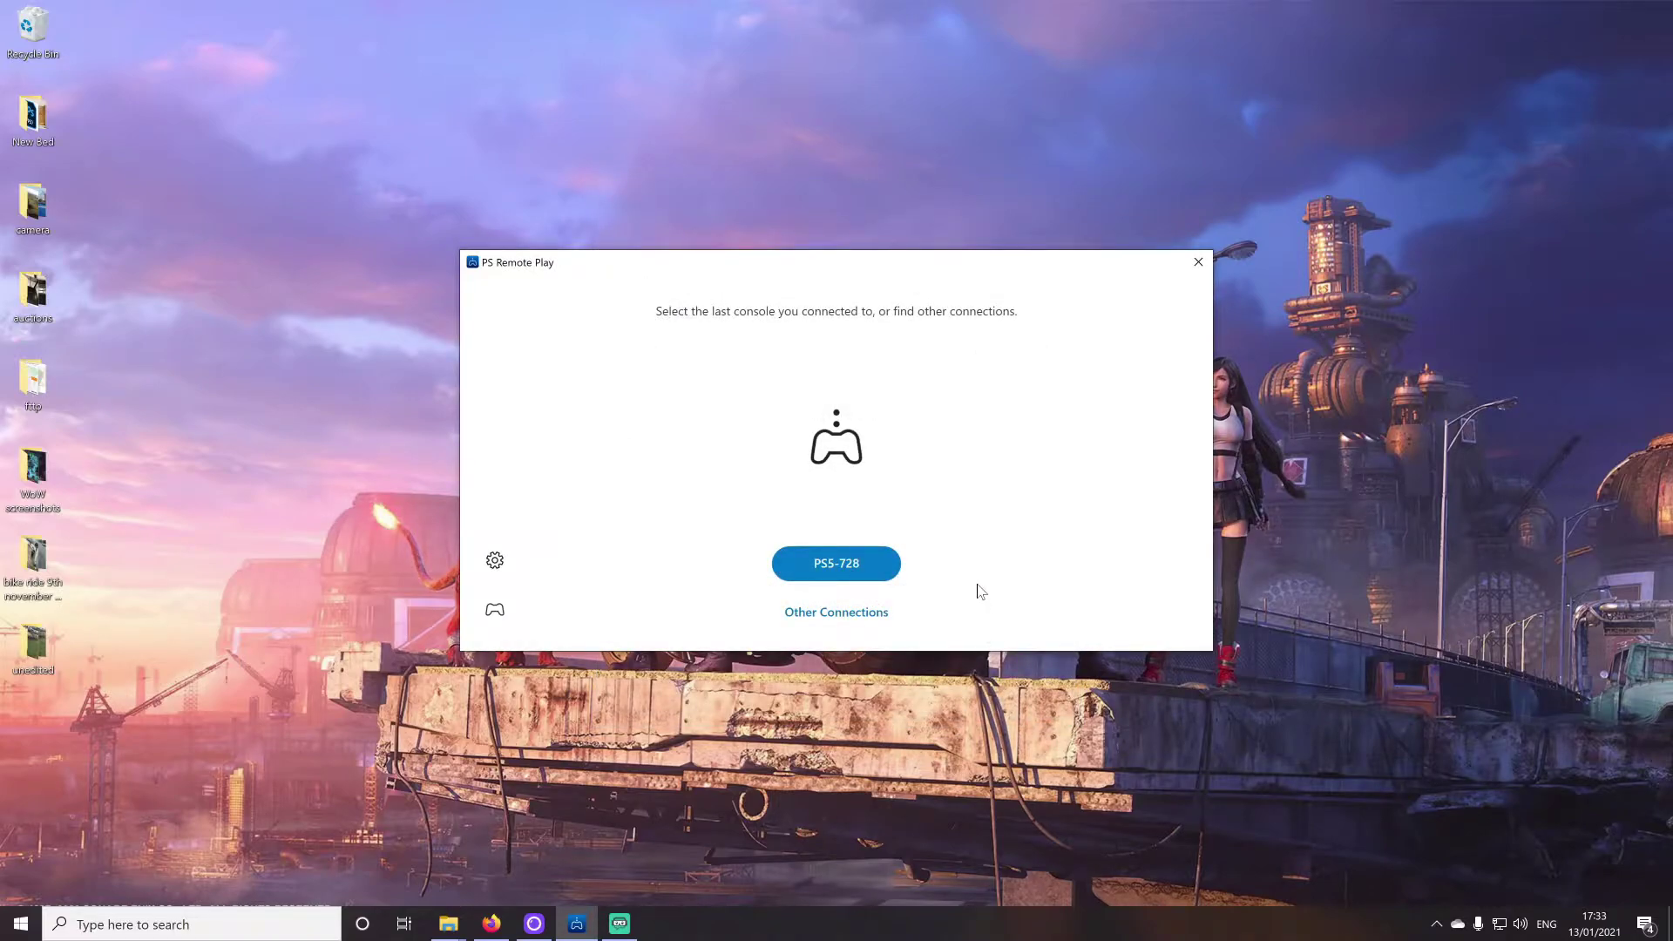
Step: Connect to the PS5-728 console, reposition the stream window, and browse back to Until Dawn
left_click(835, 568)
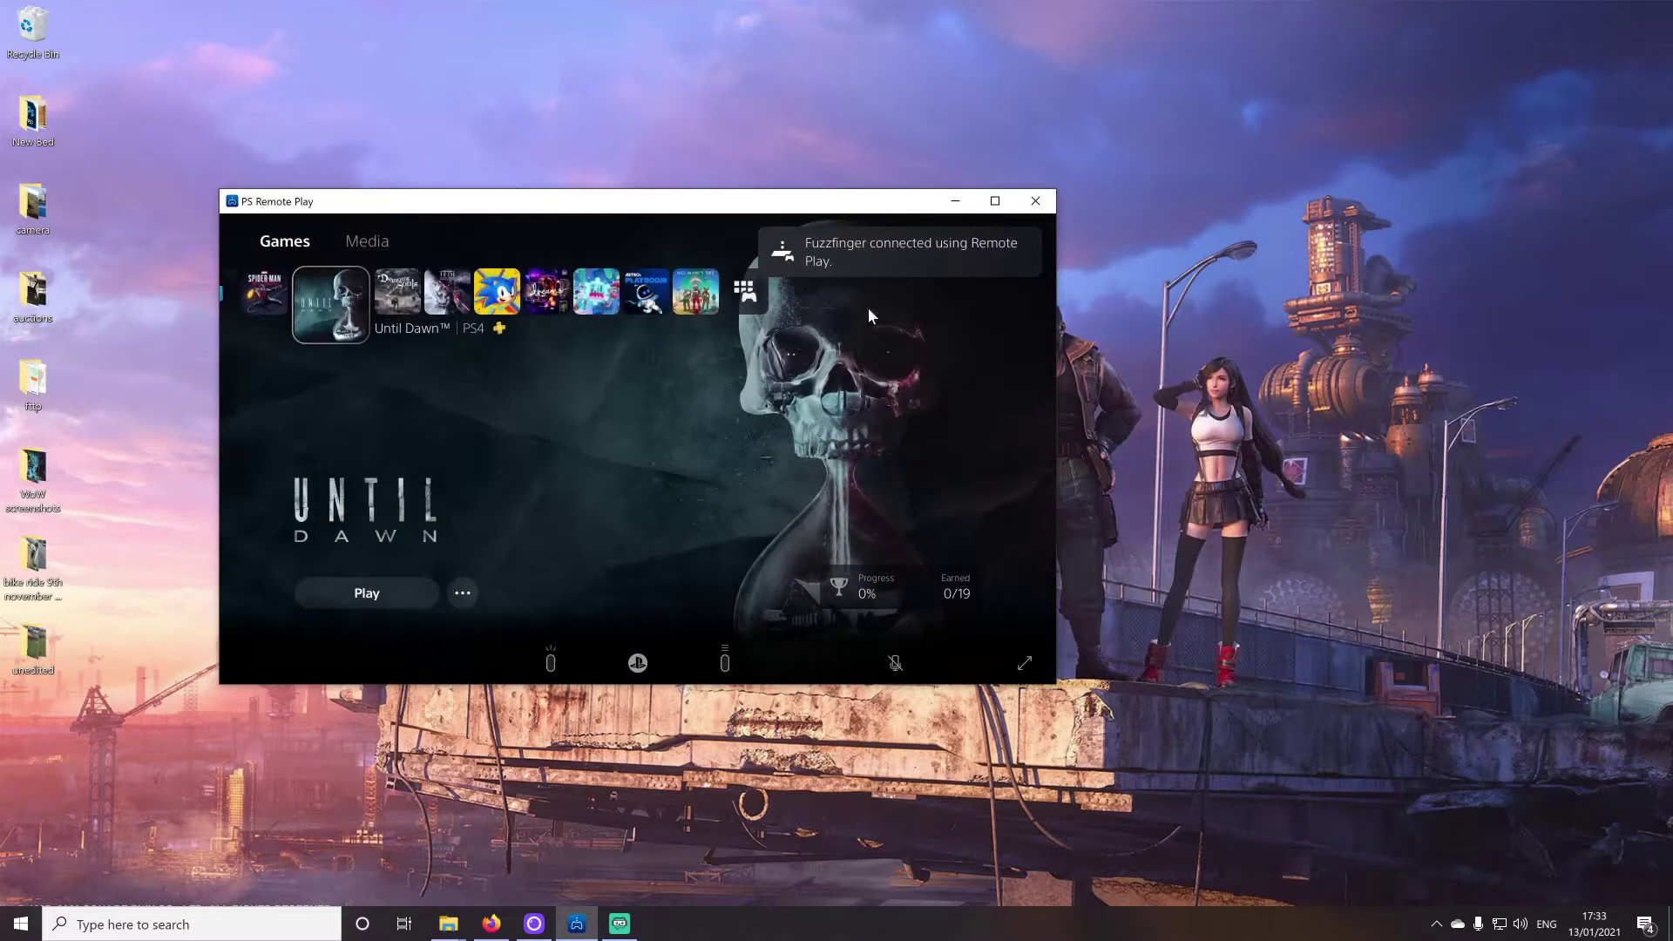
left_click_drag(691, 213, 770, 227)
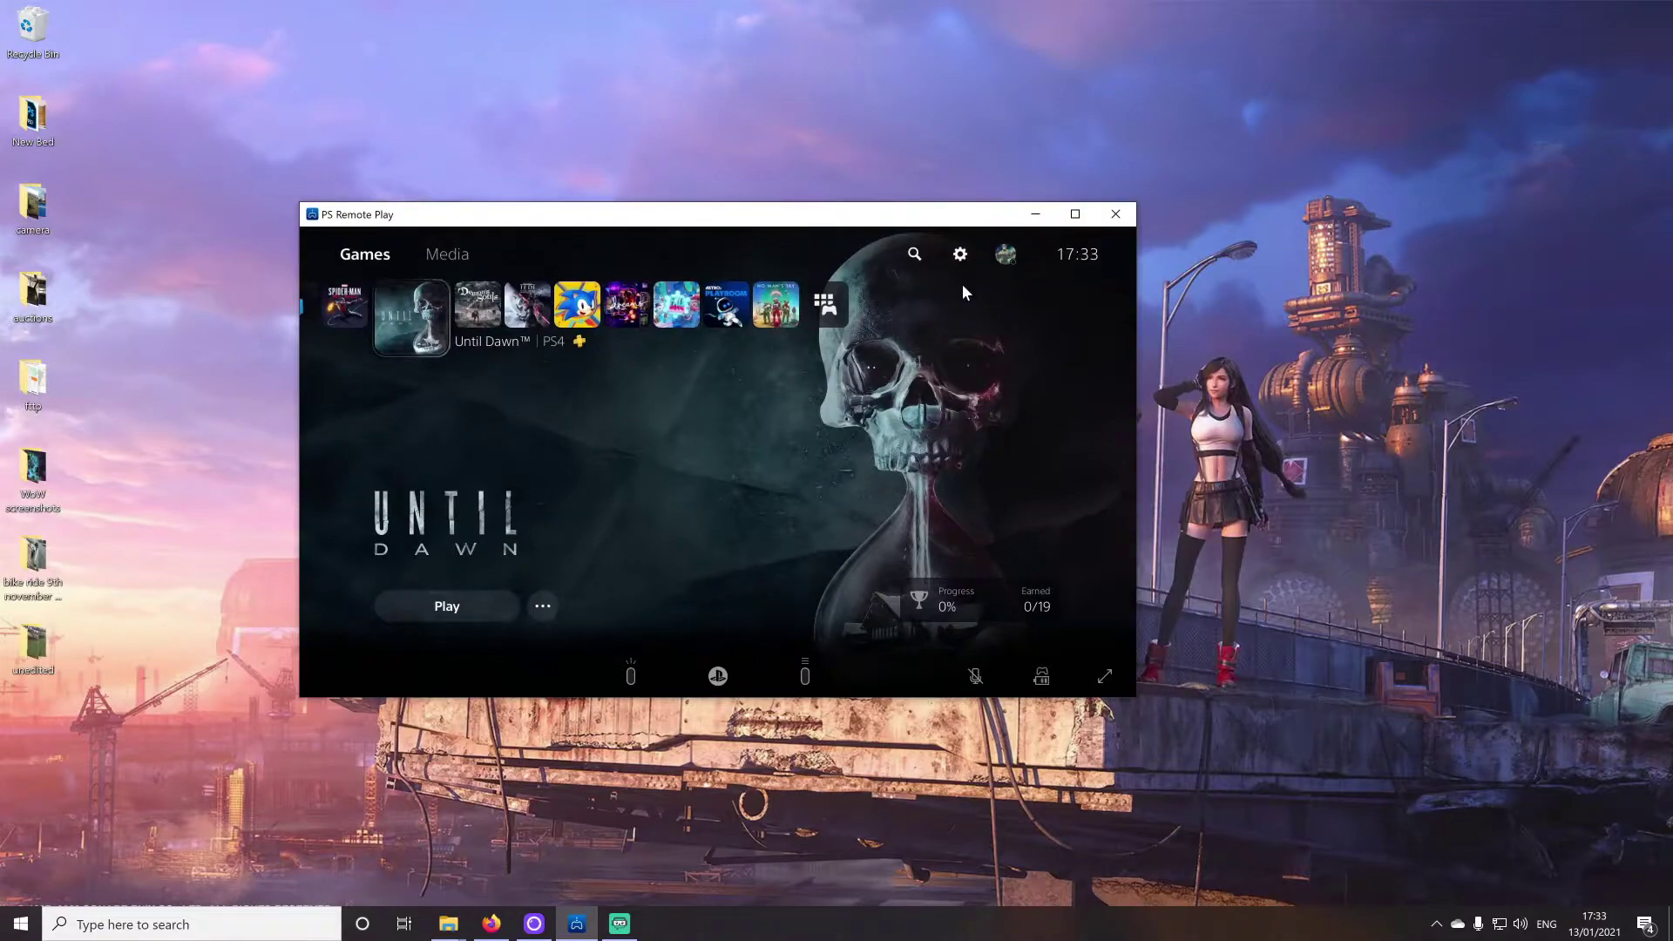
key("Right")
key("Right")
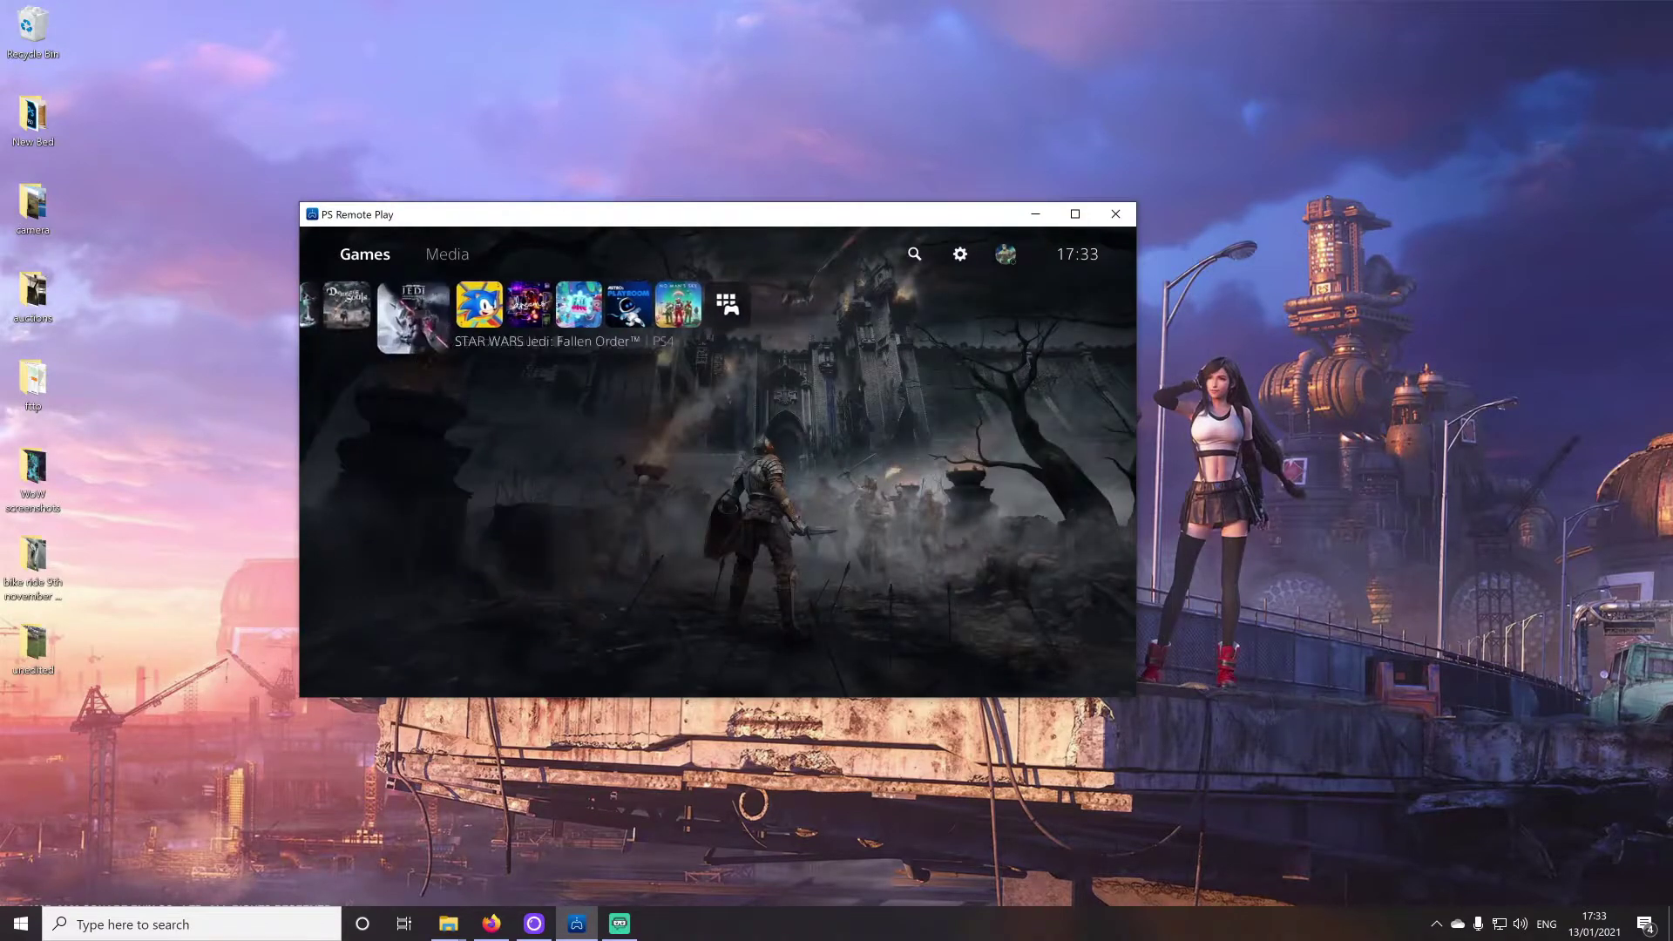
key("Left")
key("Right")
key("Left")
key("Left")
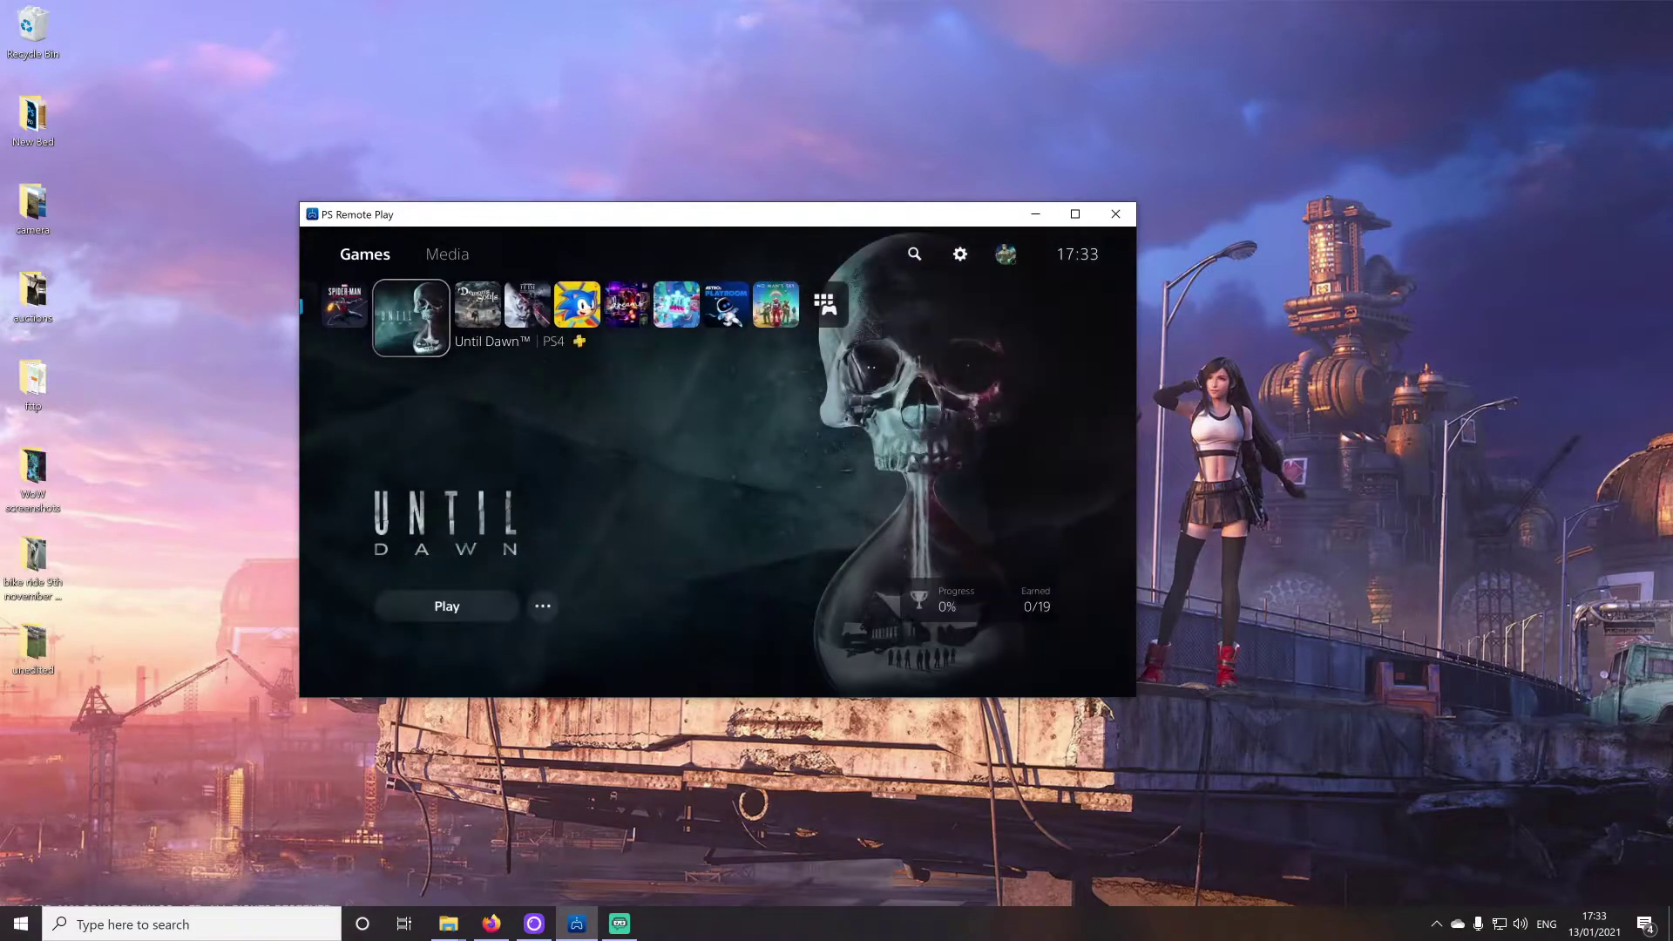
Step: Browse the game row from Demon's Souls to STAR WARS Jedi and back to Demon's Souls
key("Right")
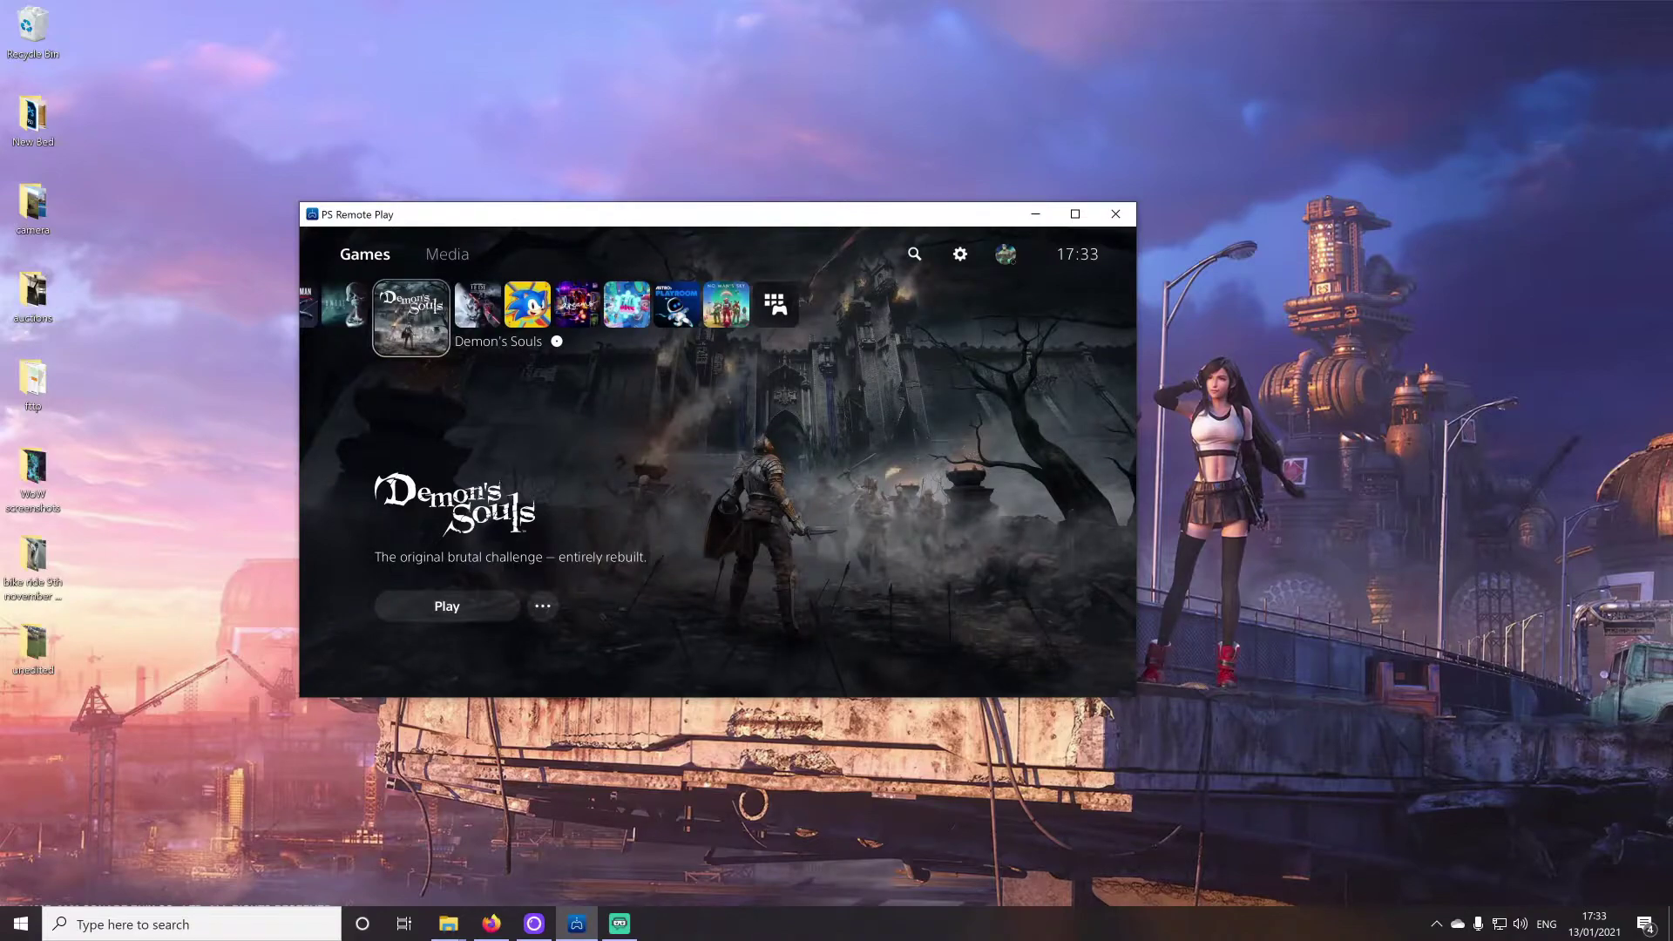
key("Right")
key("Left")
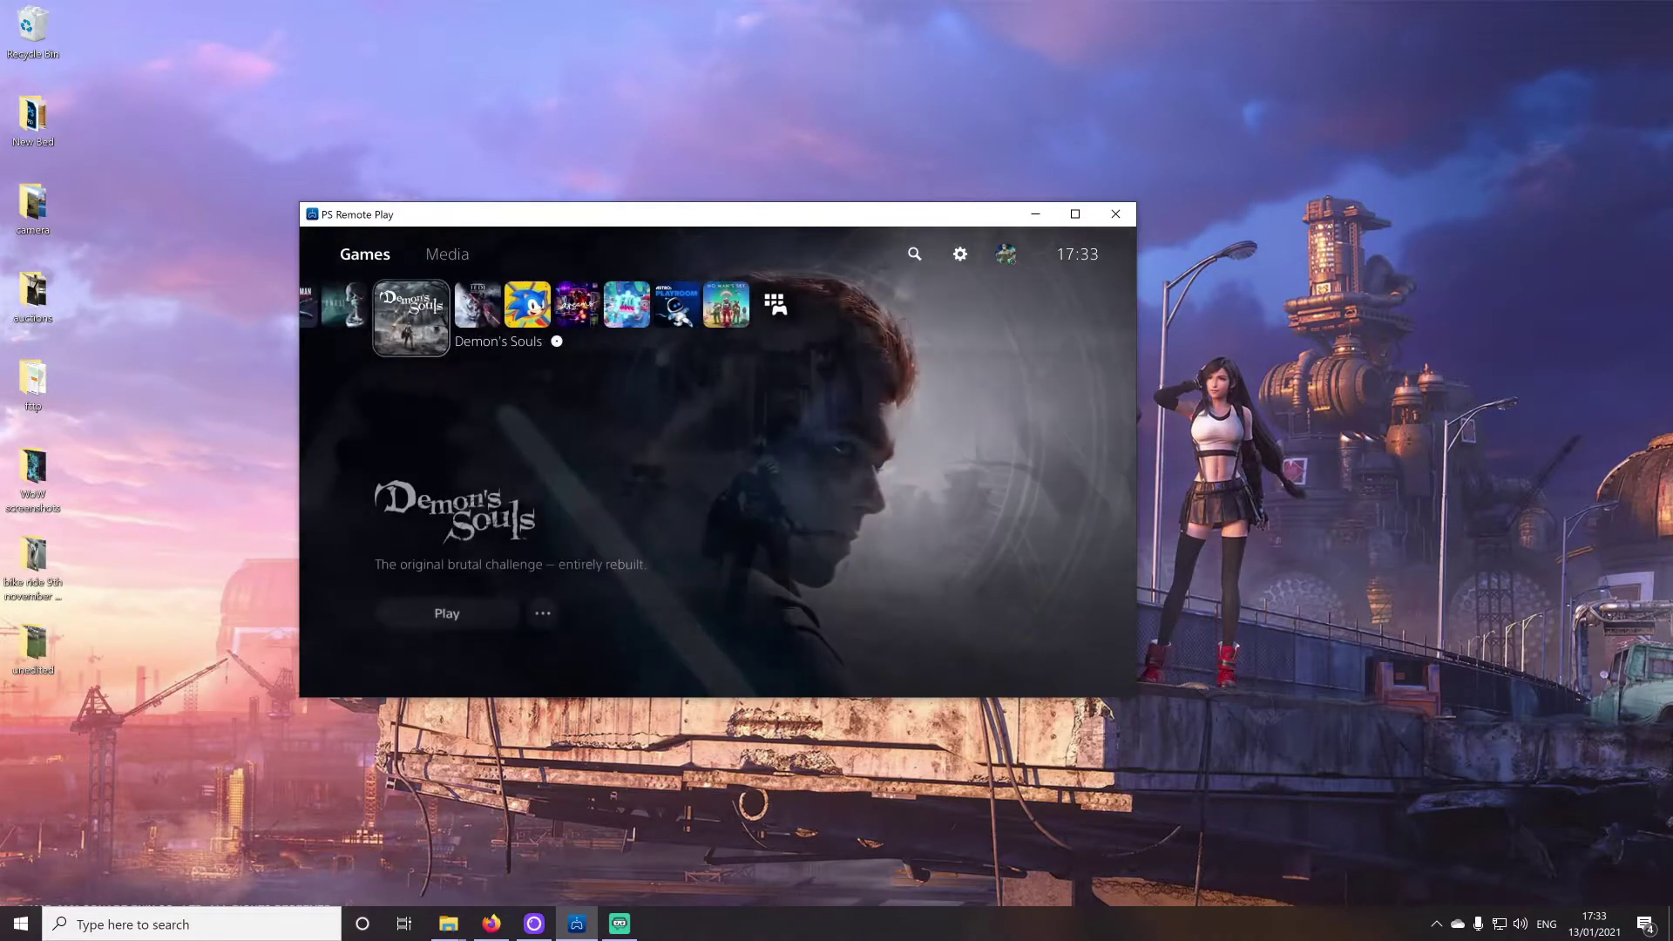
key("Left")
key("Right")
key("Right")
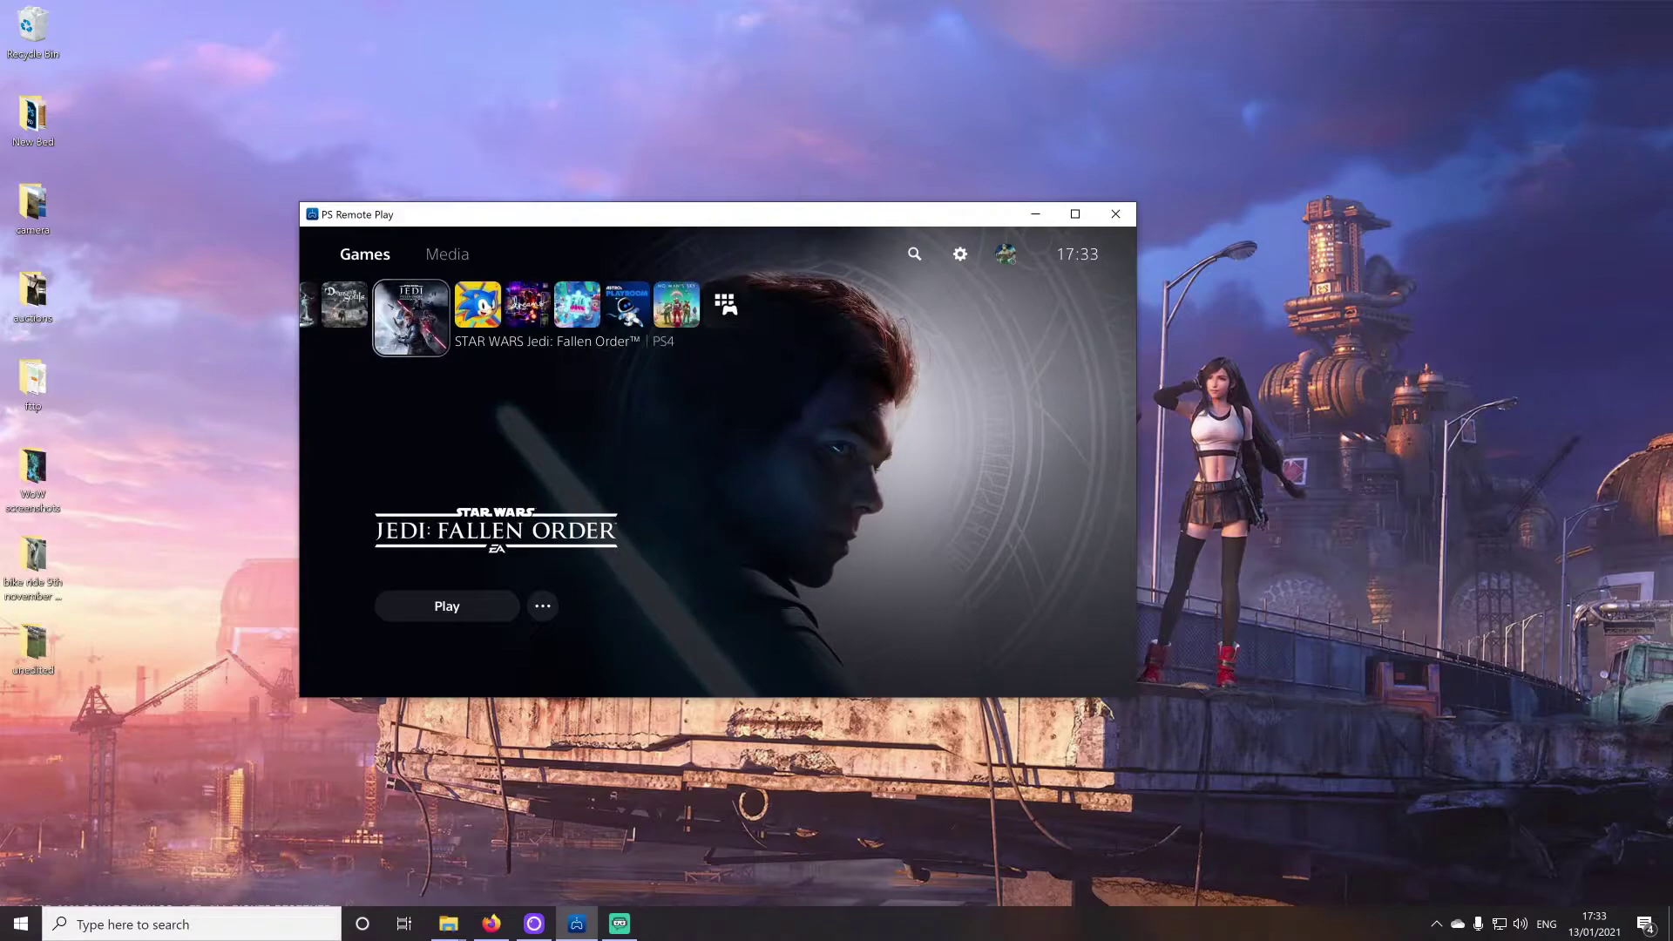
mouse_move(969, 286)
key("Left")
mouse_move(950, 465)
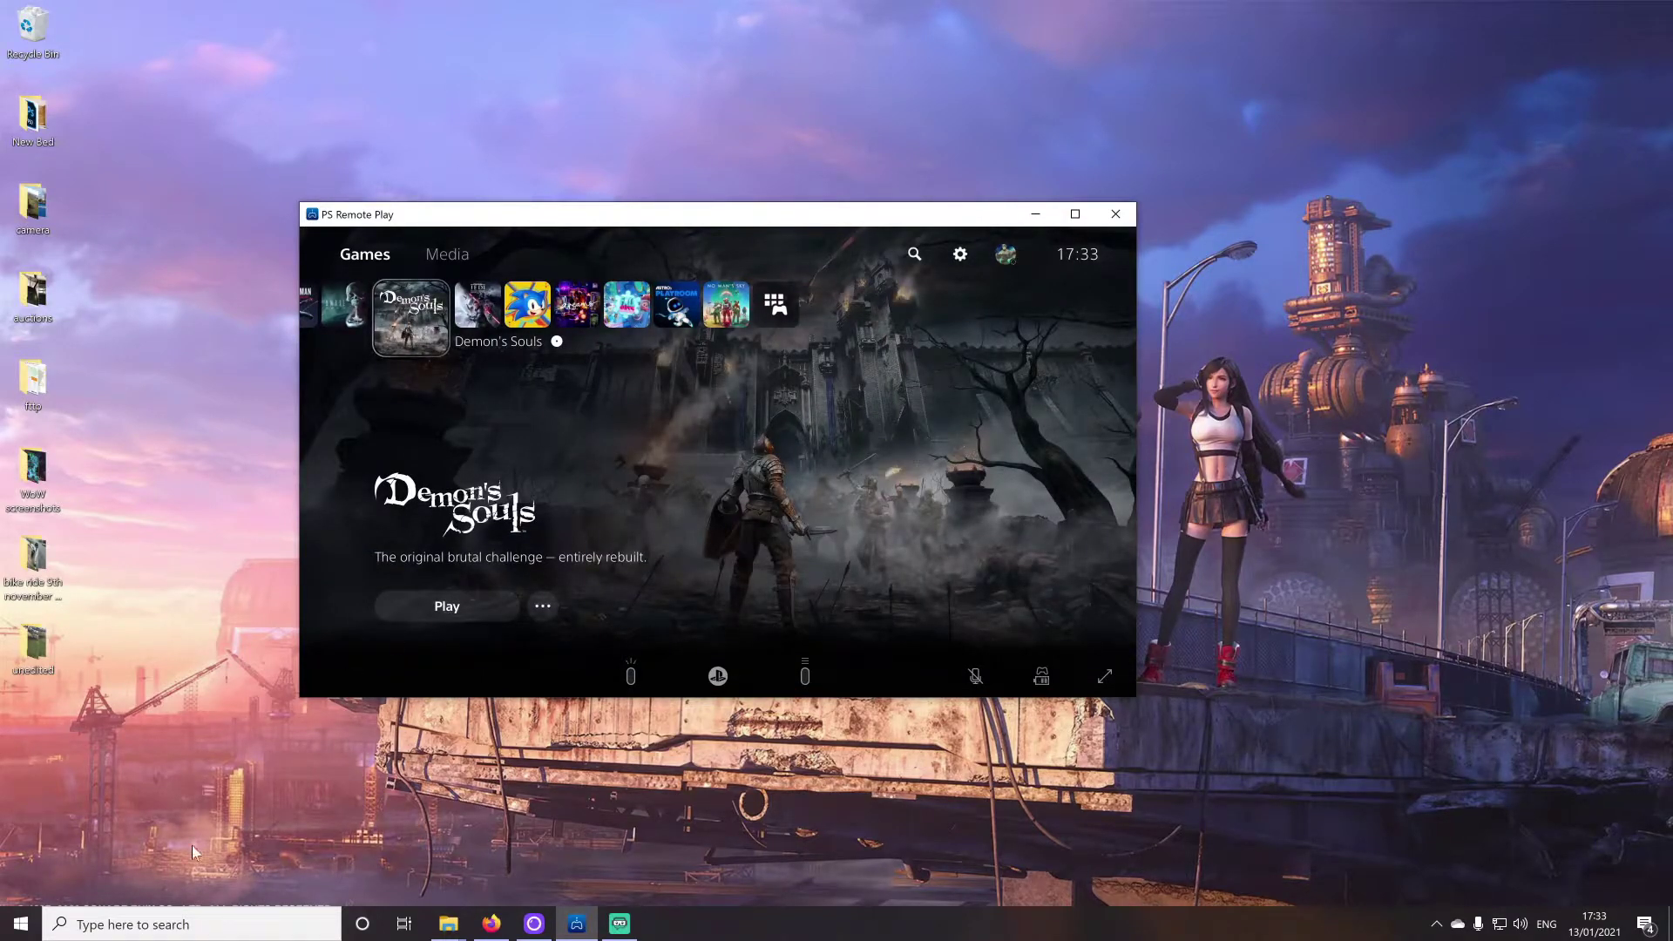
Step: Launch OBS Studio from a Windows search for 'obs', then minimise PS Remote Play
left_click(192, 924)
type("obs")
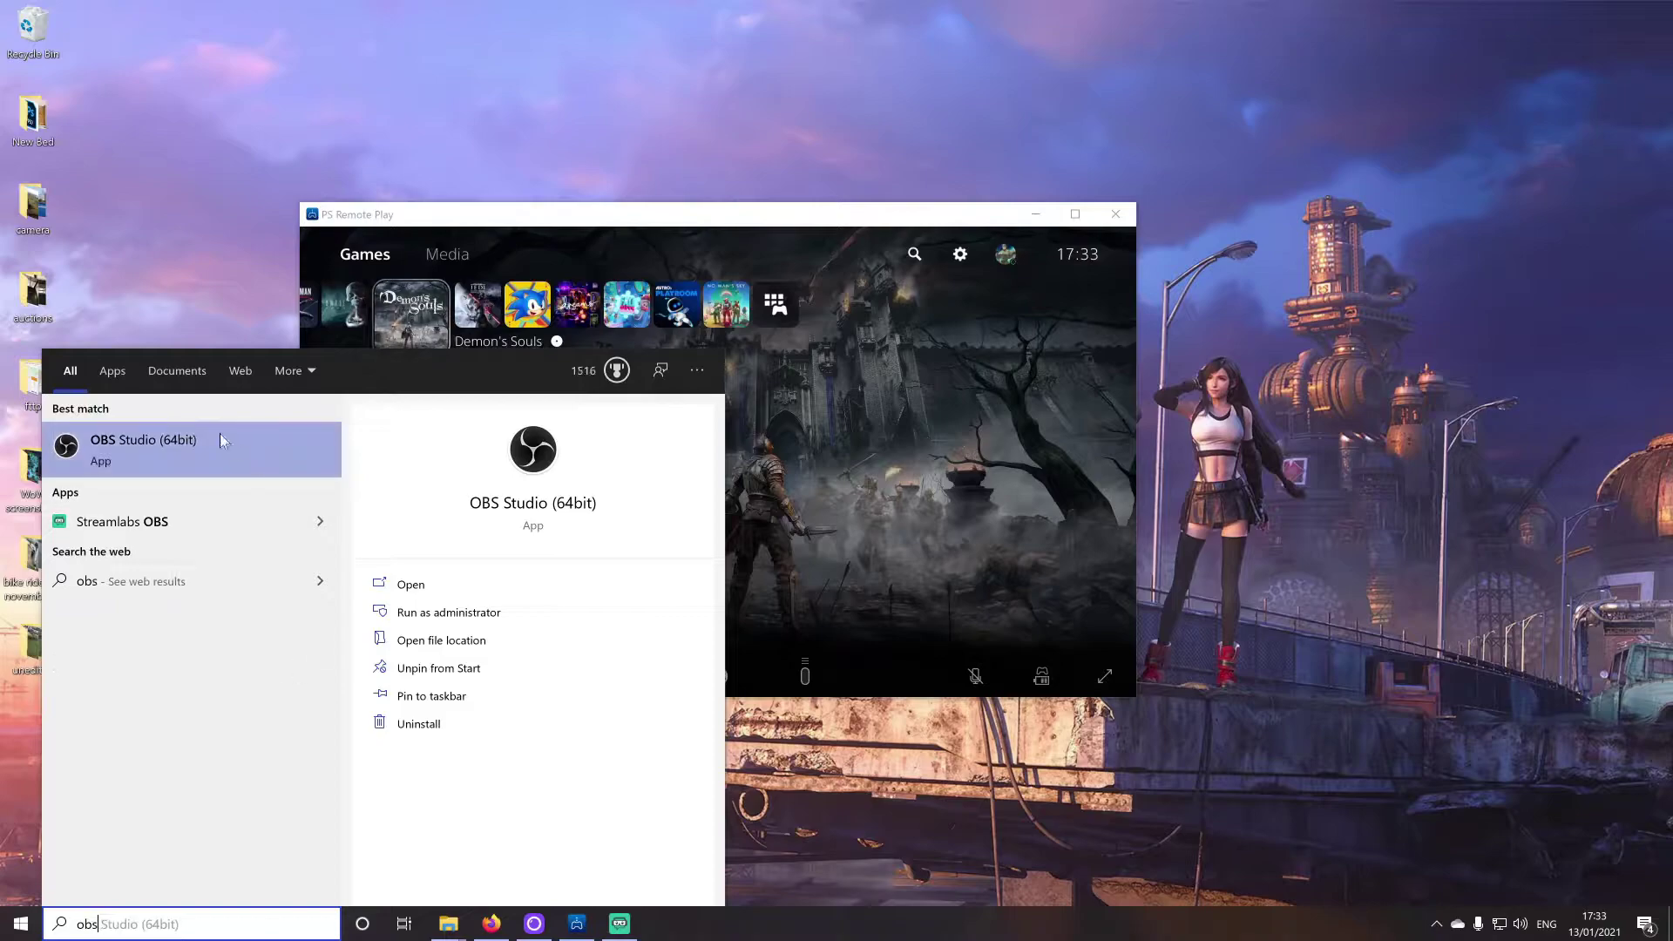
left_click(214, 435)
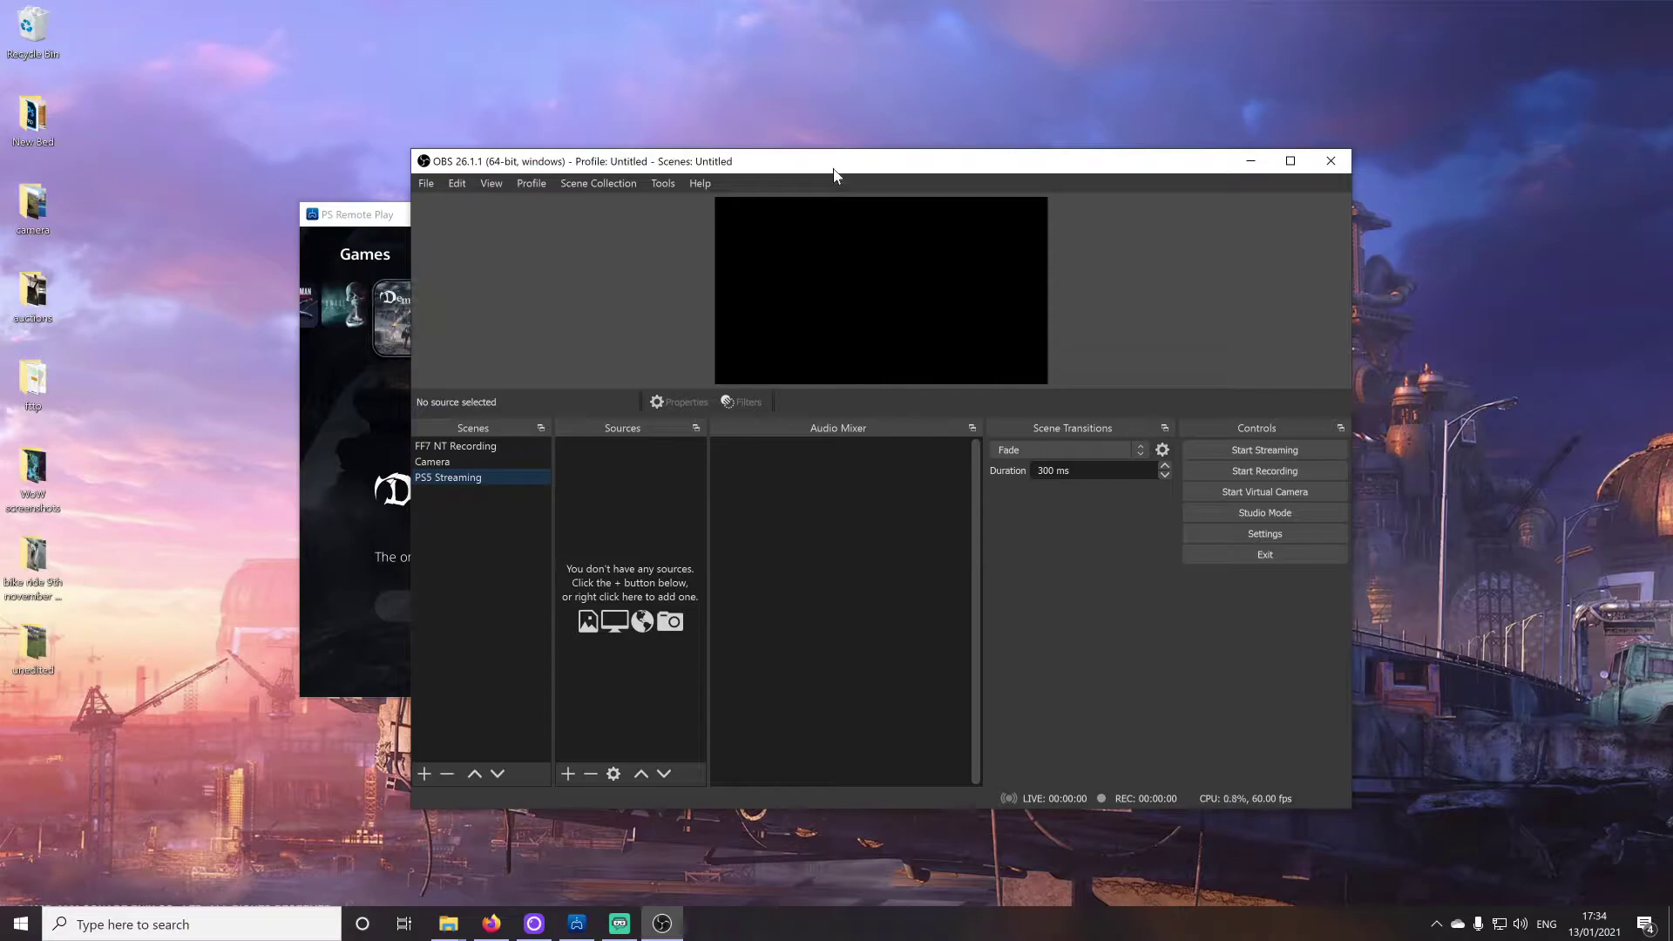
left_click_drag(837, 166, 998, 185)
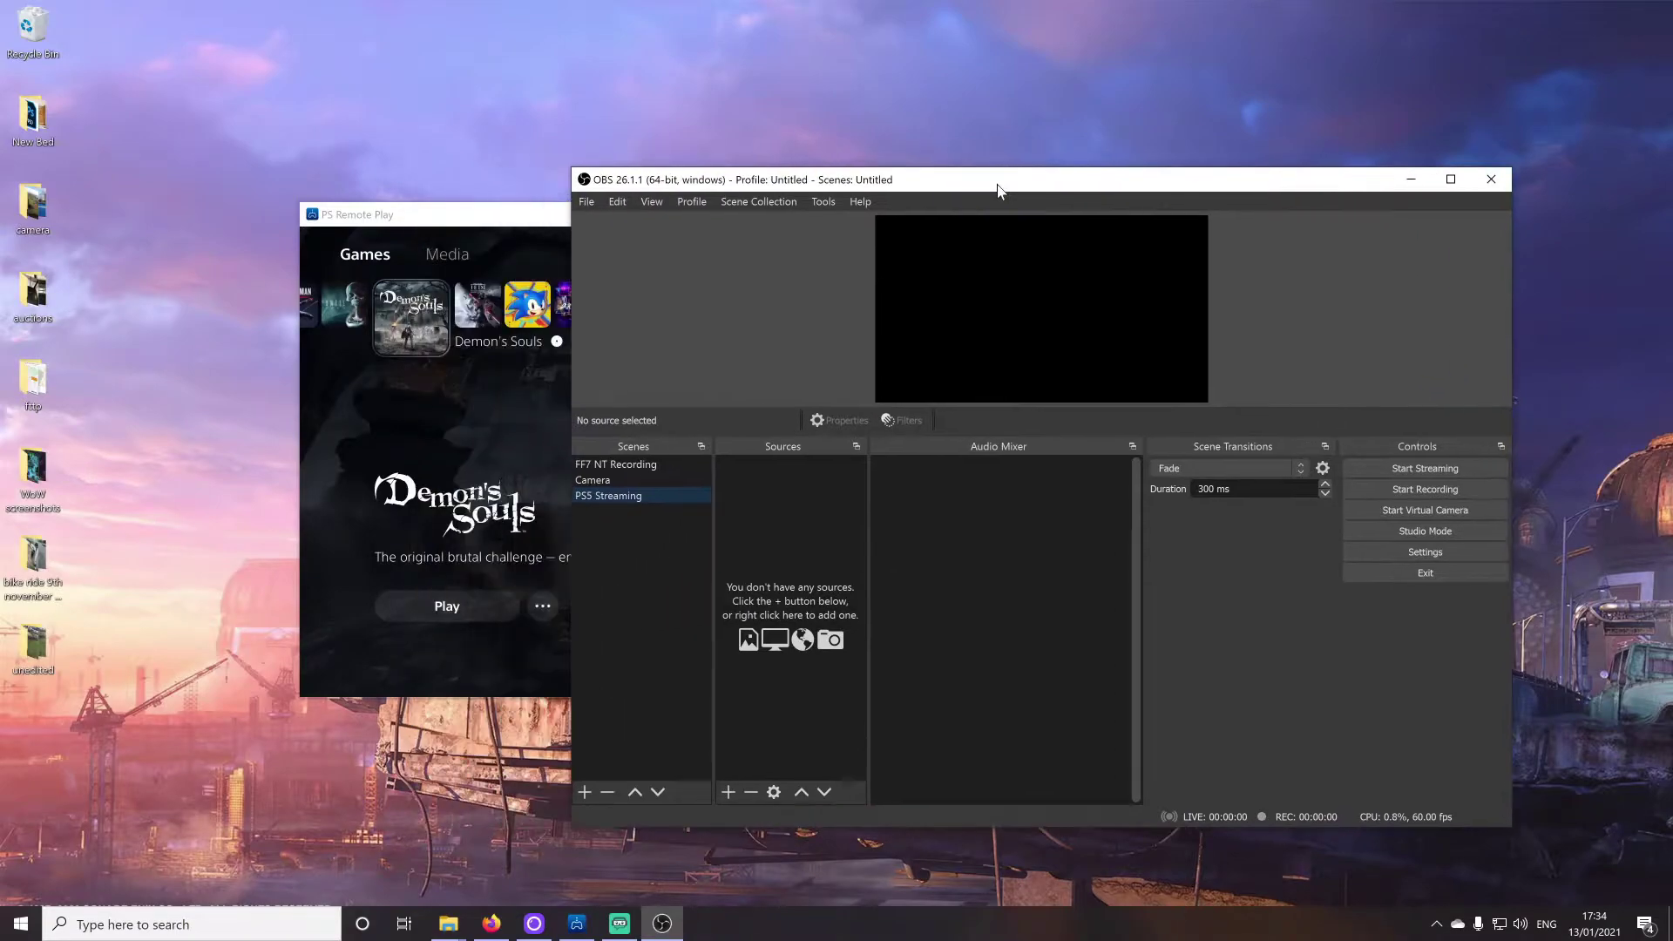
left_click(512, 227)
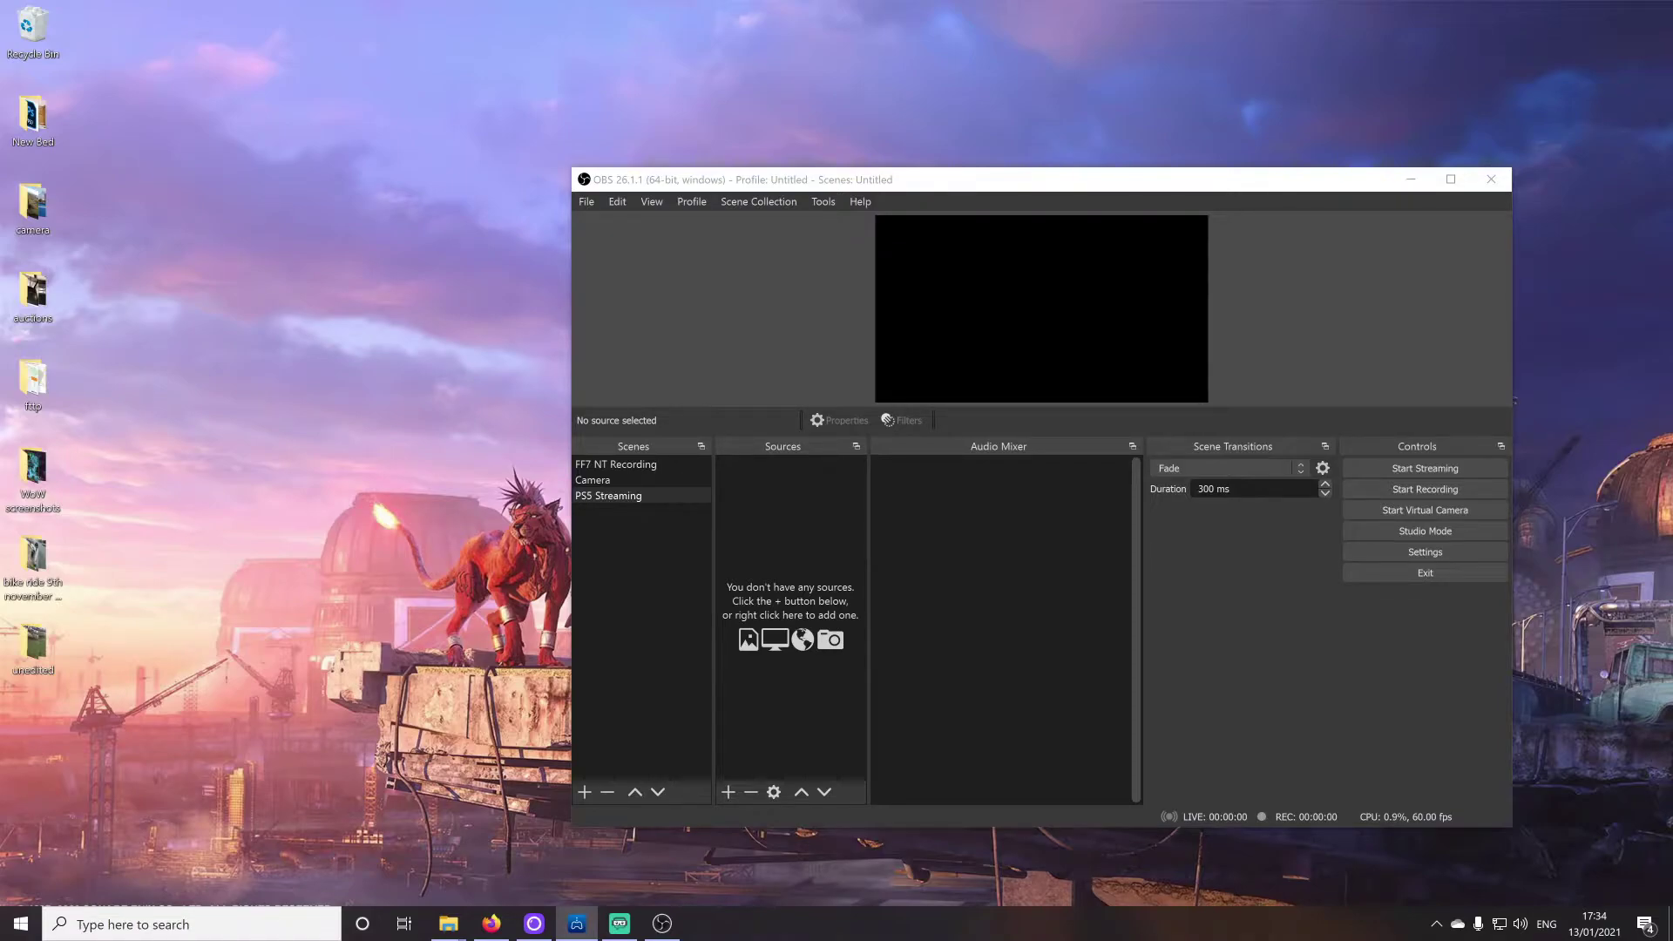
Step: Add a Window Capture source named PS Remote Play that captures the PS Remote Play window
left_click(730, 795)
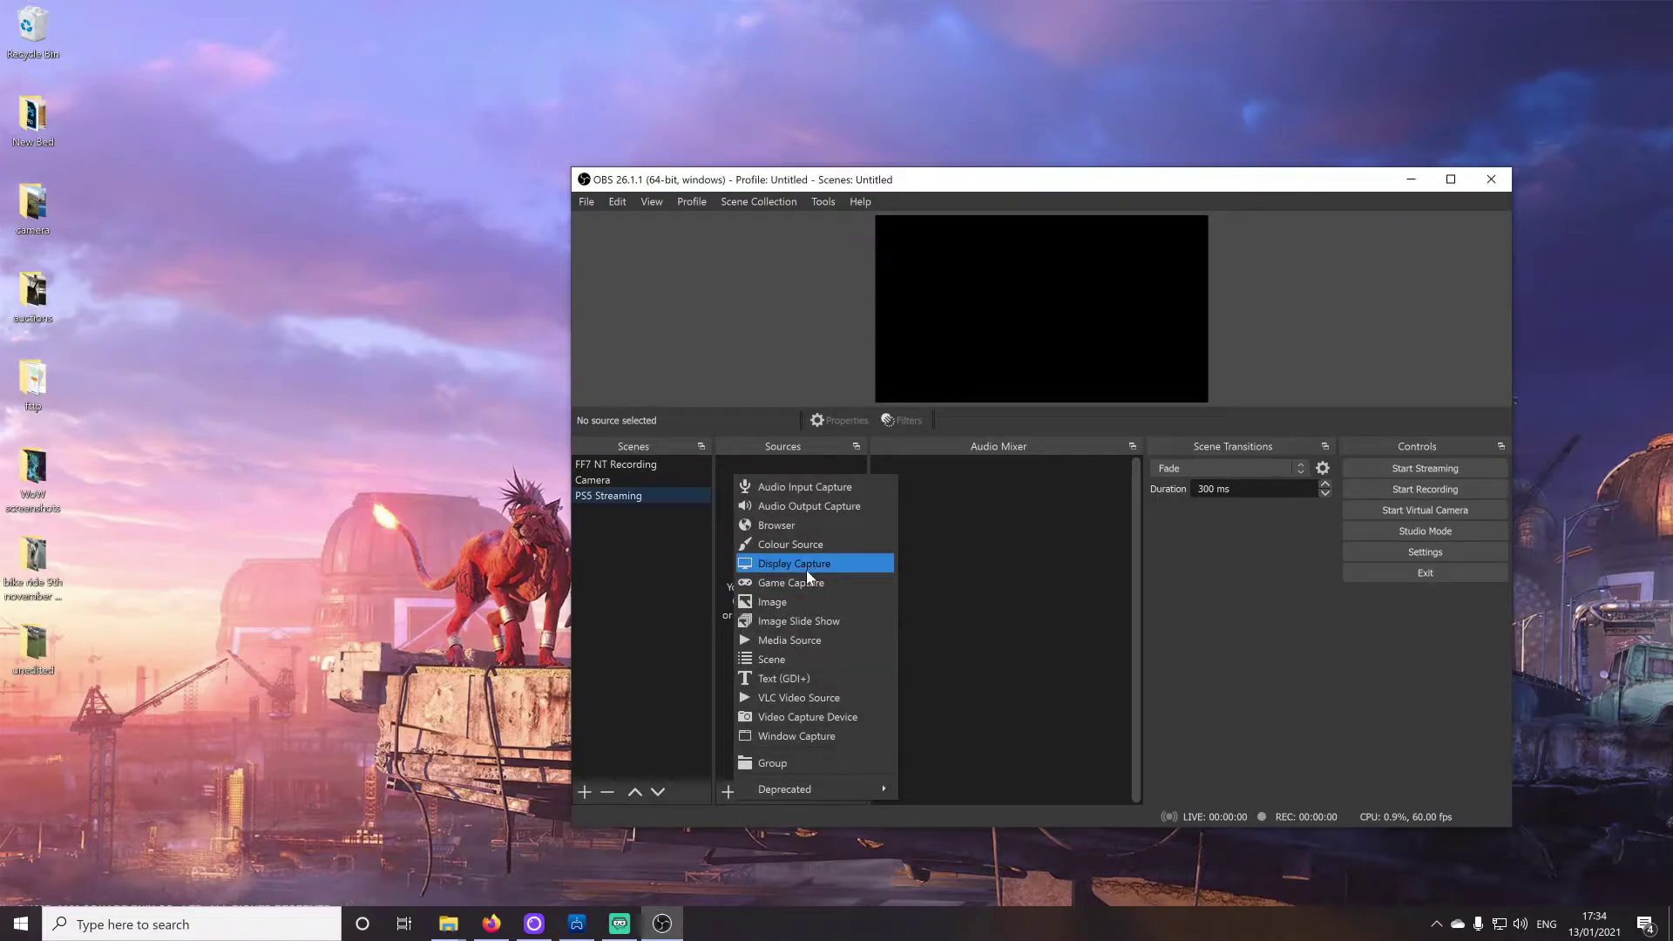
left_click(830, 737)
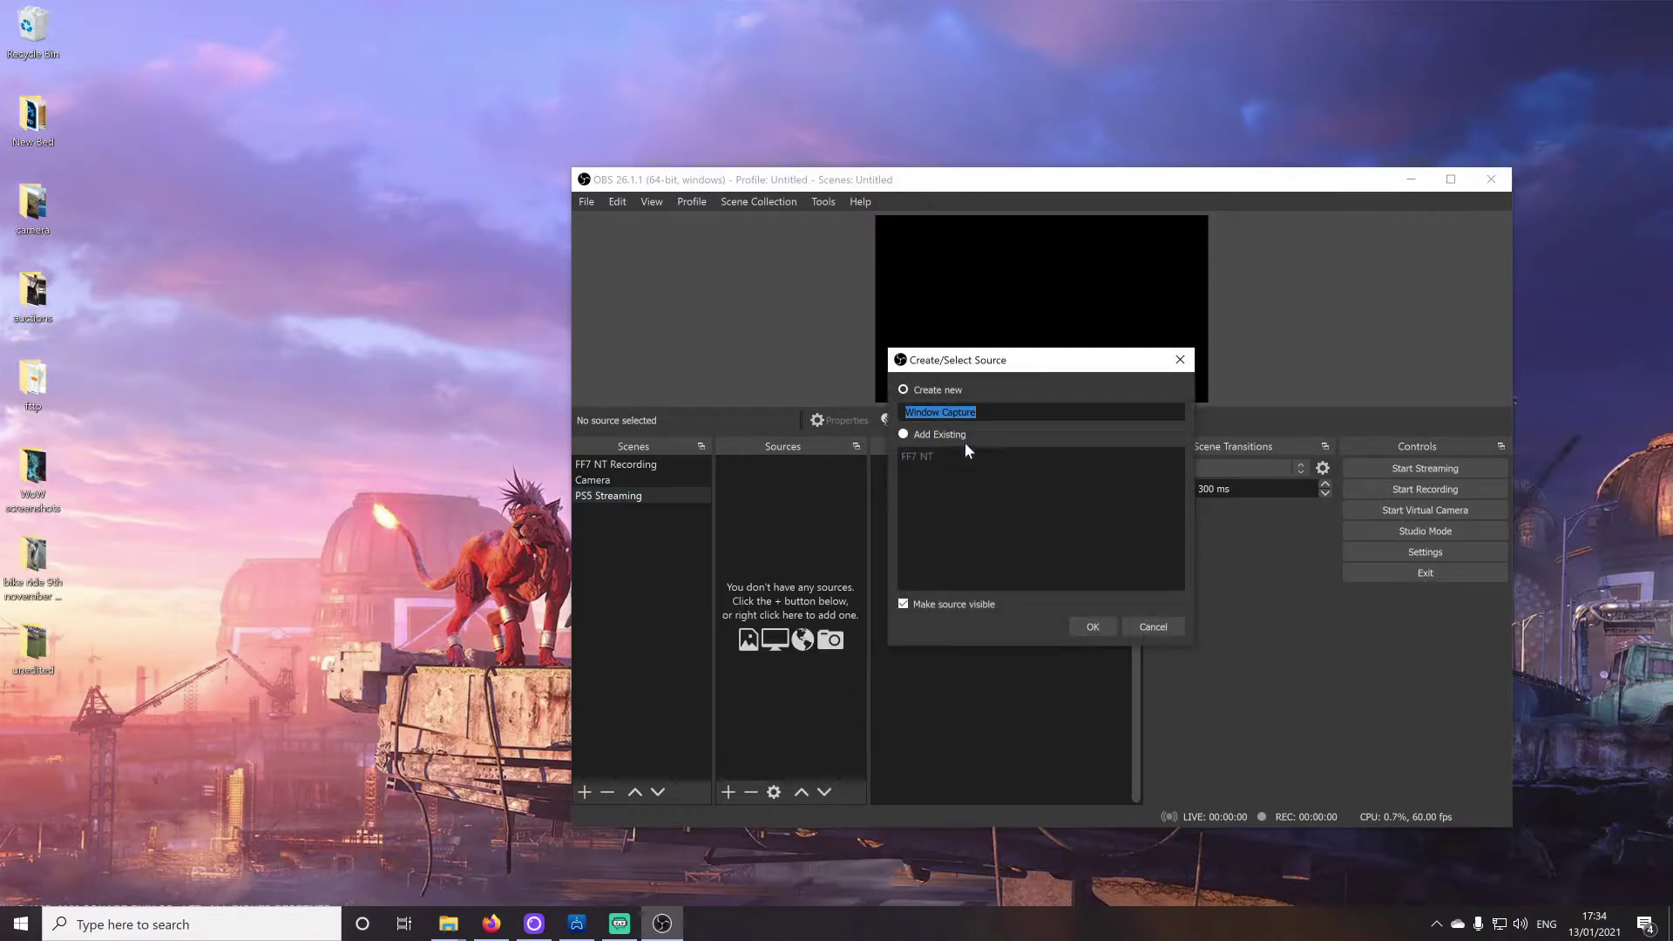
left_click(786, 373)
left_click(1063, 352)
type("PS Remote Play")
left_click(1093, 628)
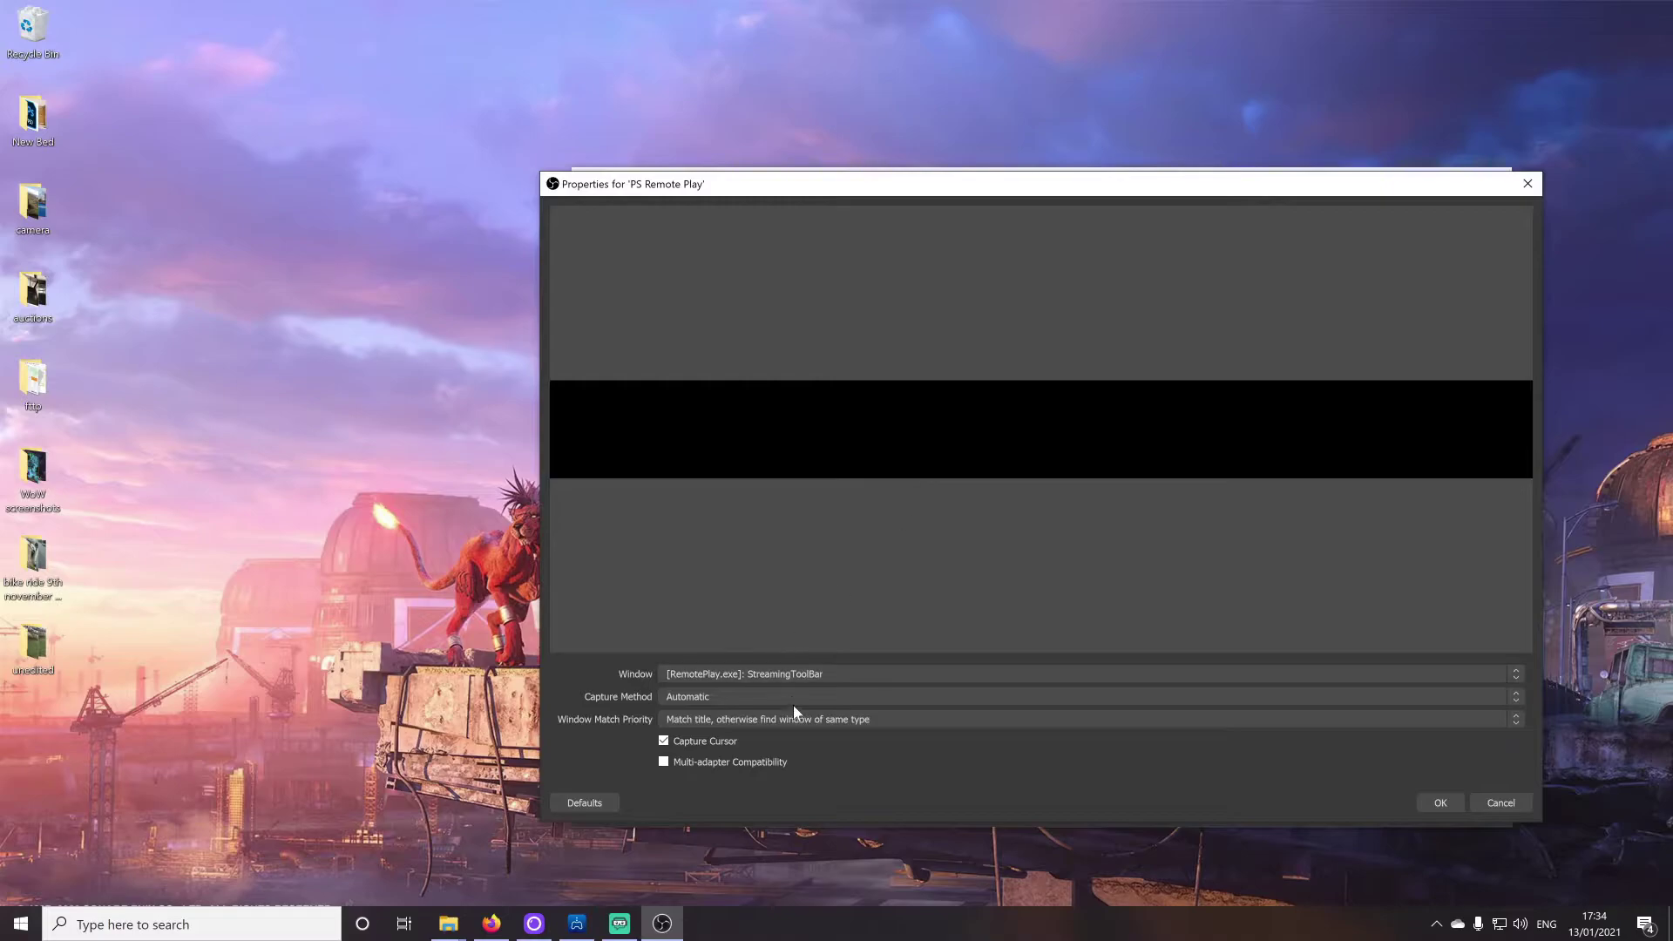
left_click(795, 675)
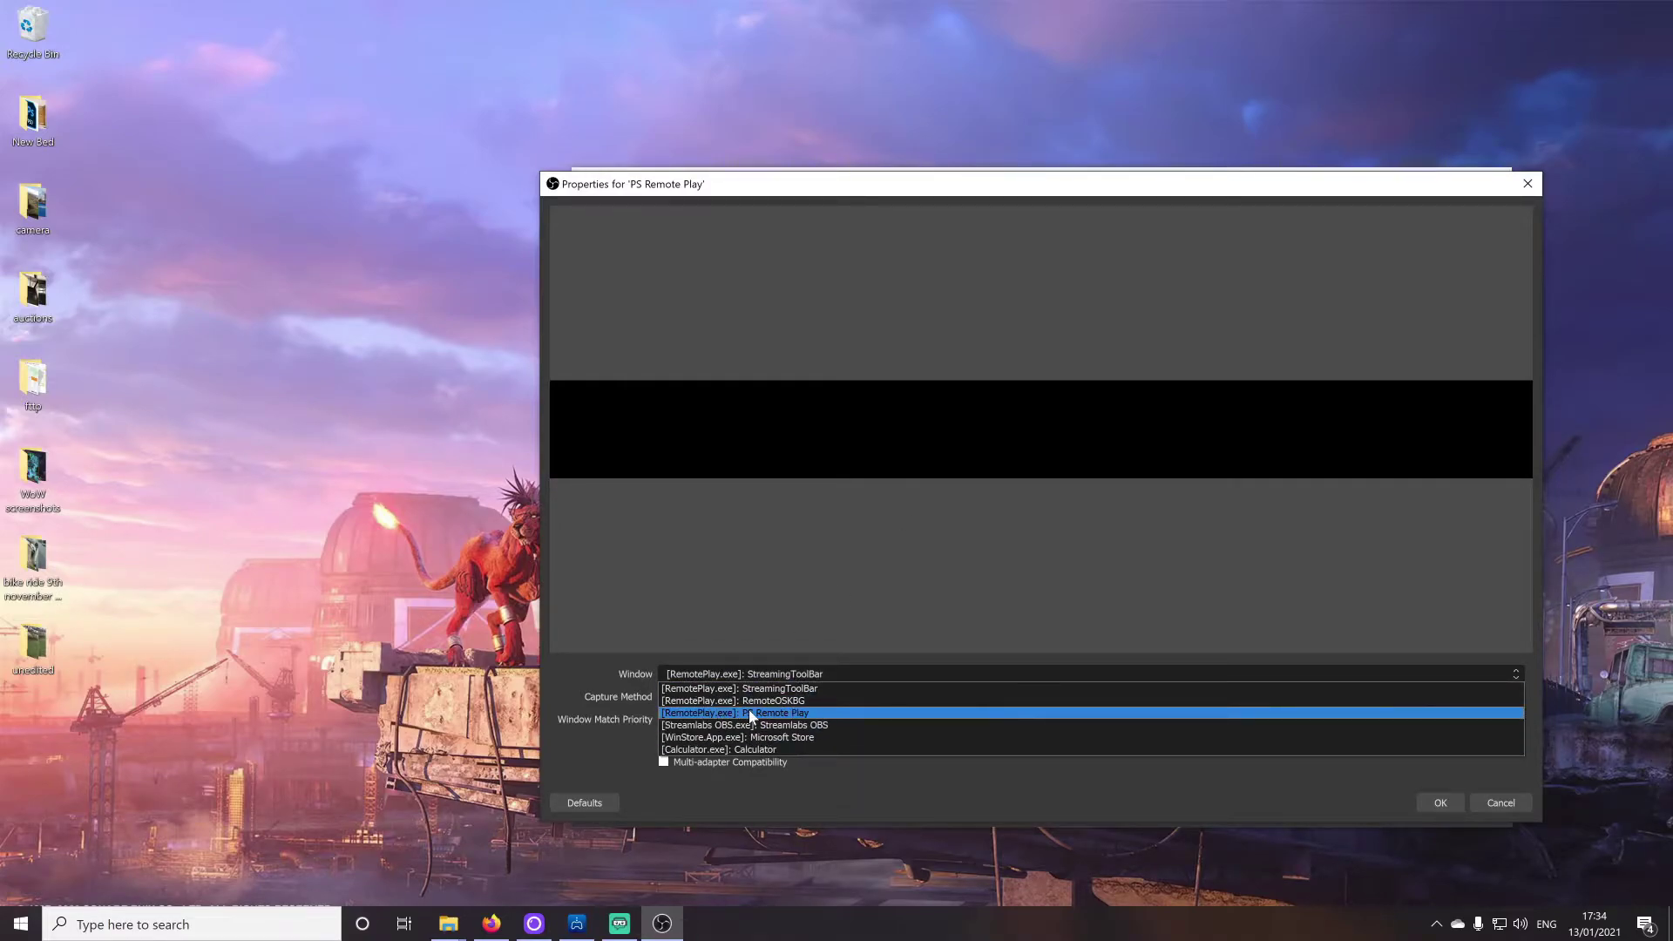
left_click(819, 714)
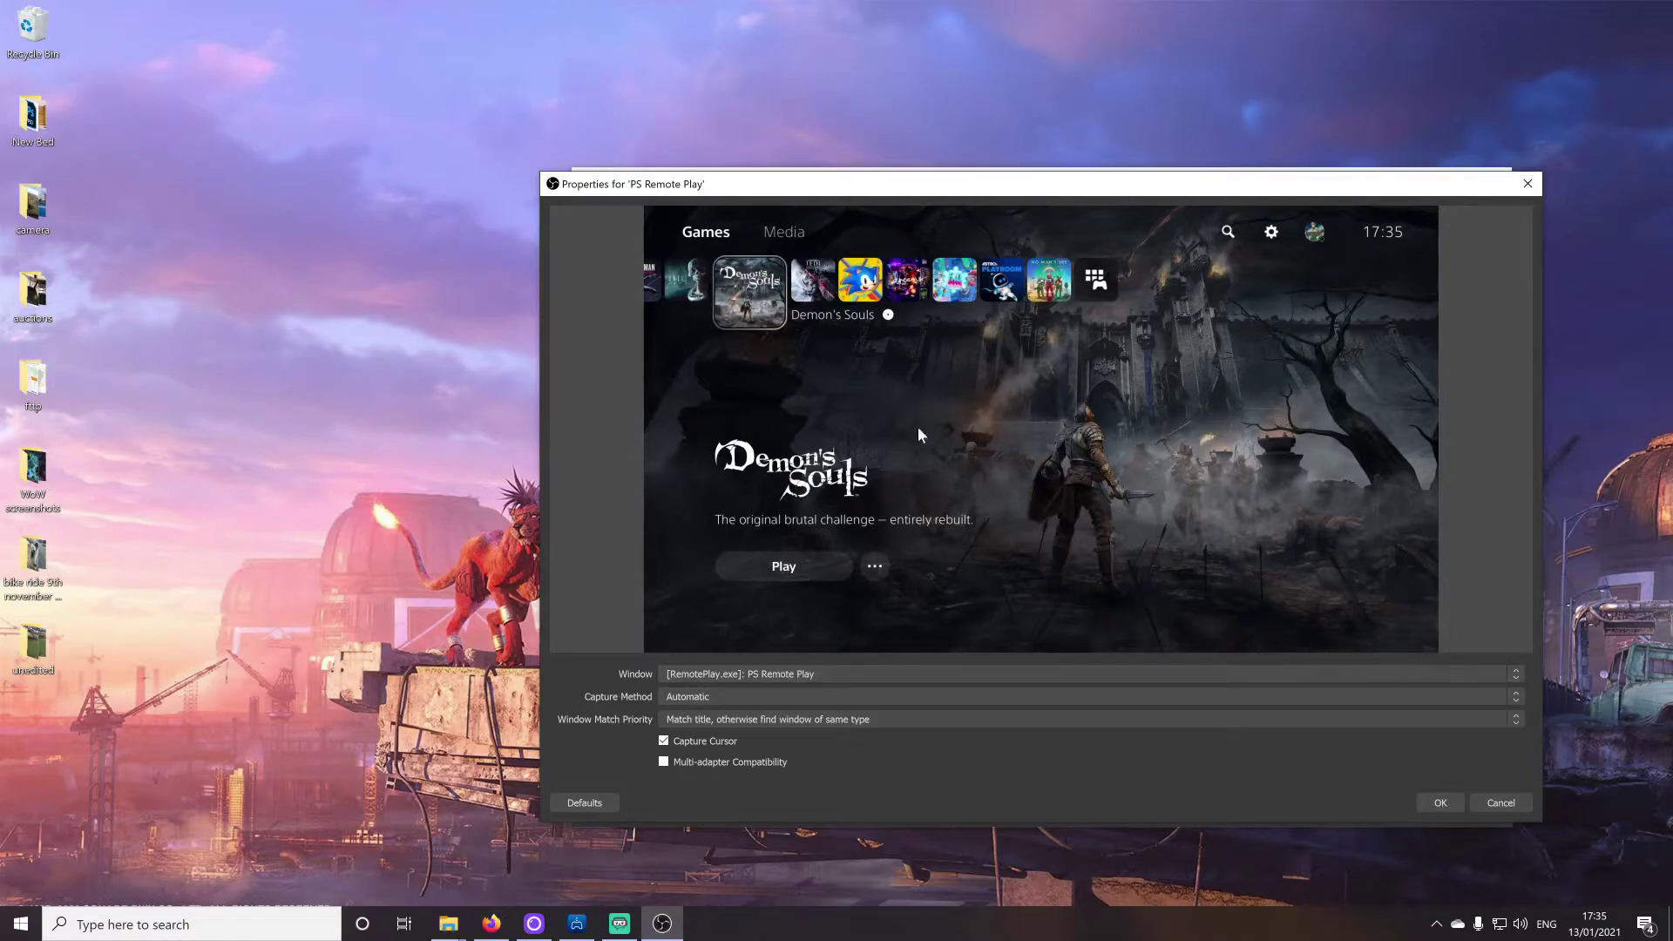
left_click(1423, 800)
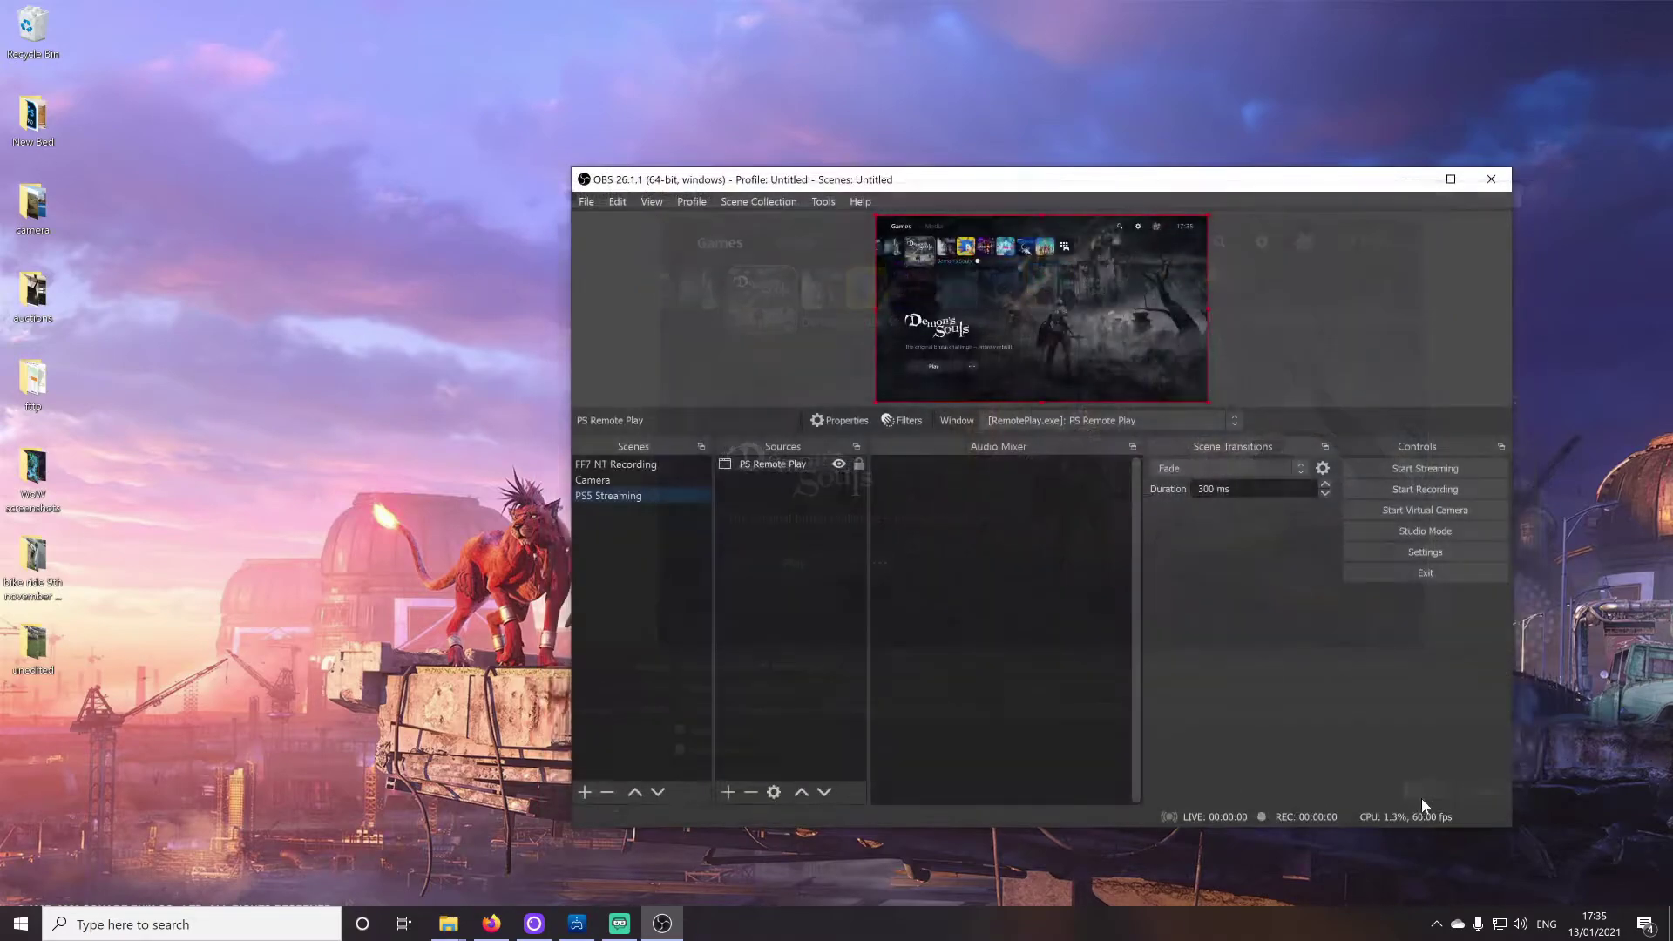
Step: Confirm the source still captures [RemotePlay.exe]: PS Remote Play, then maximize the OBS window
double_click(772, 465)
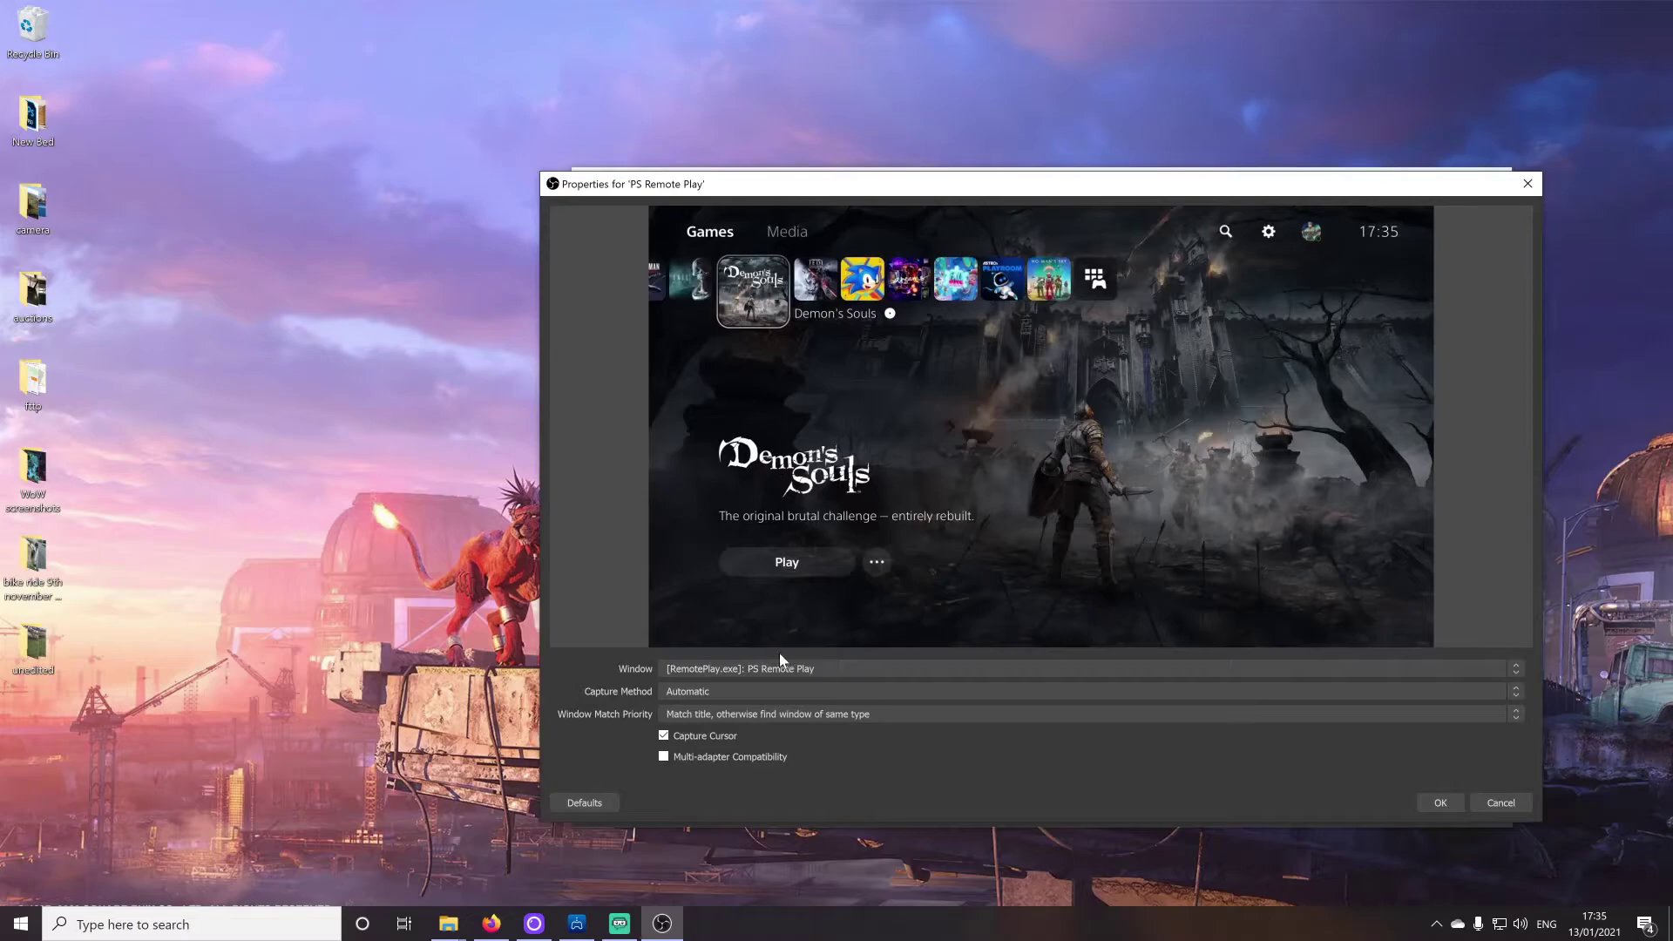
left_click(804, 668)
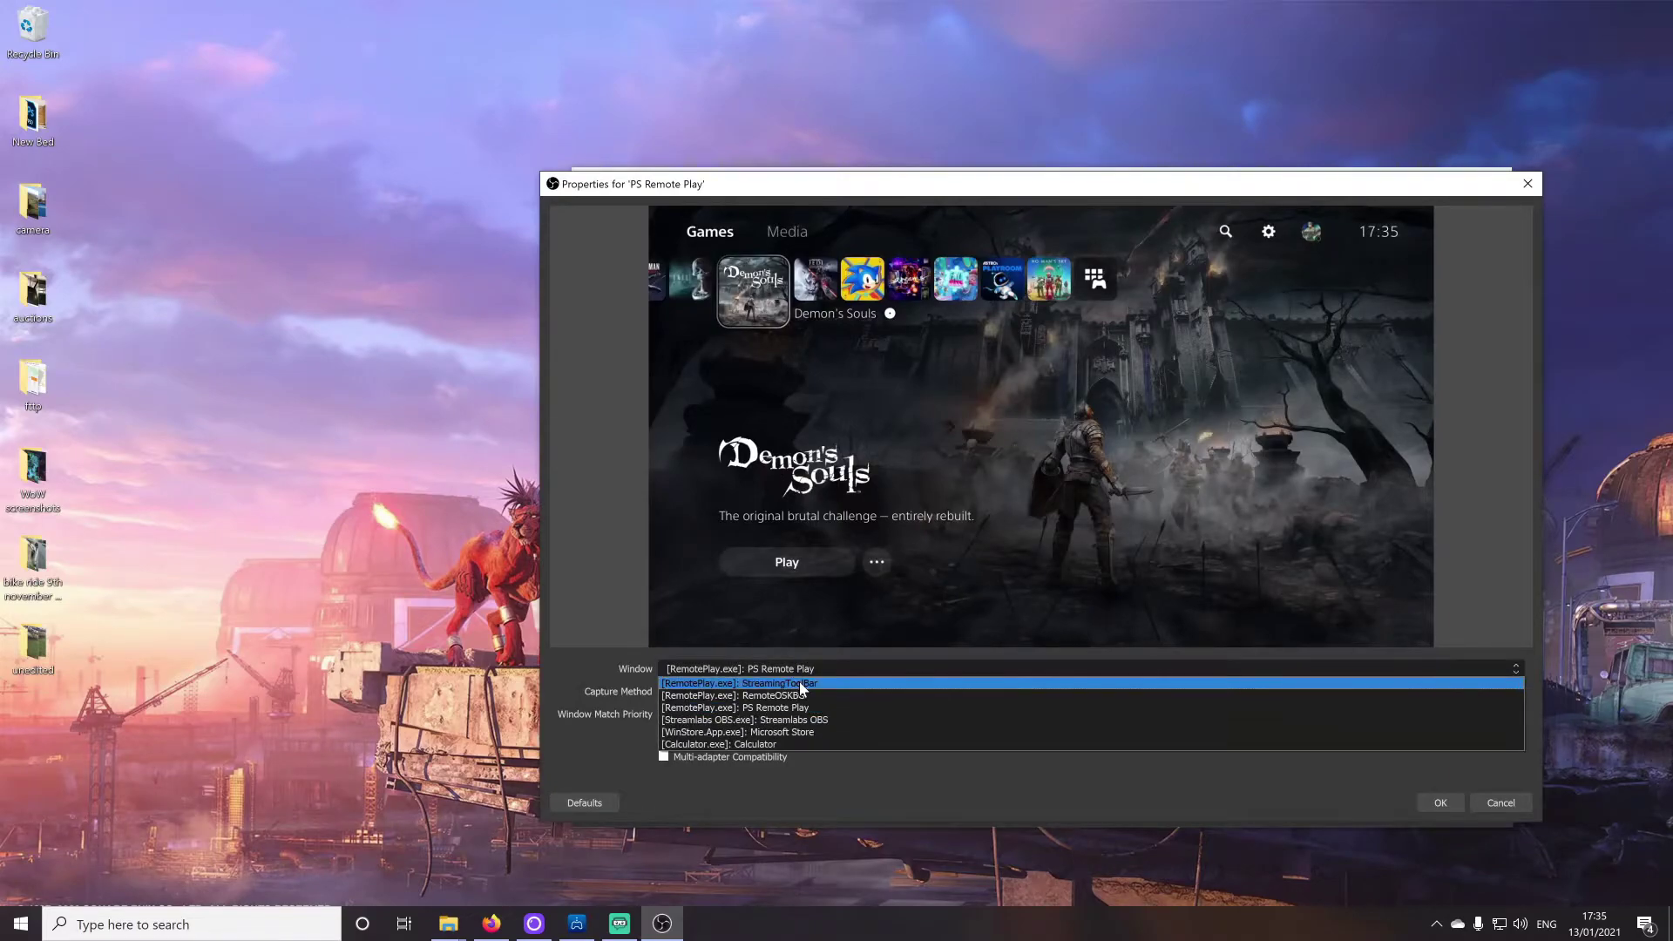
left_click(959, 708)
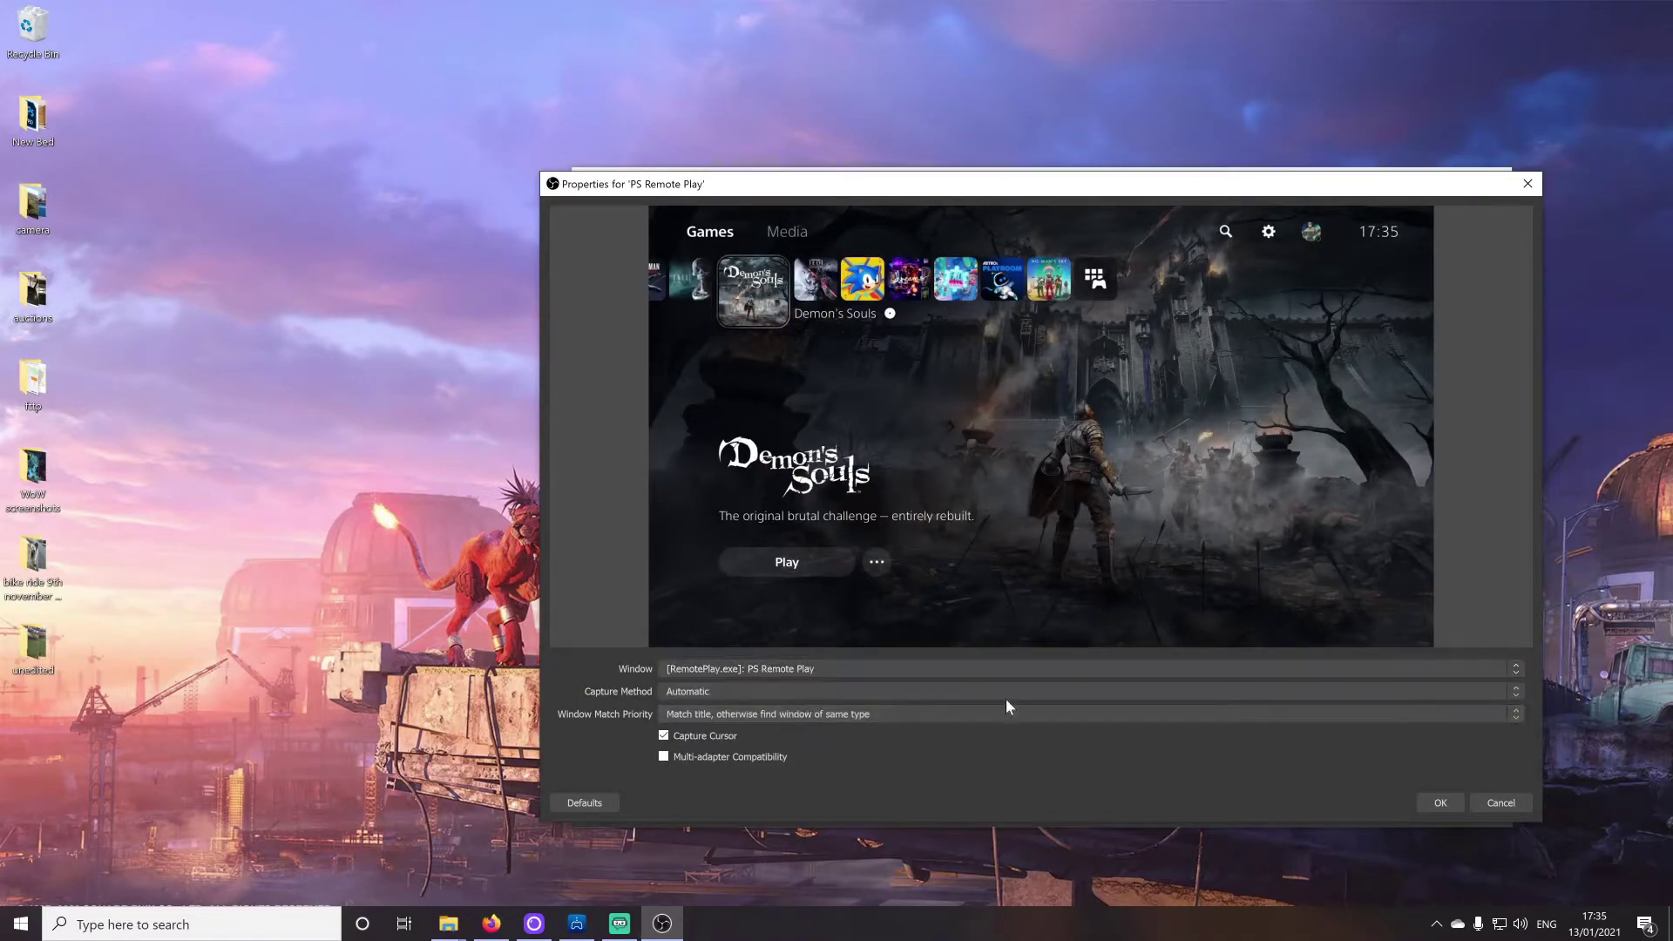
left_click(1440, 802)
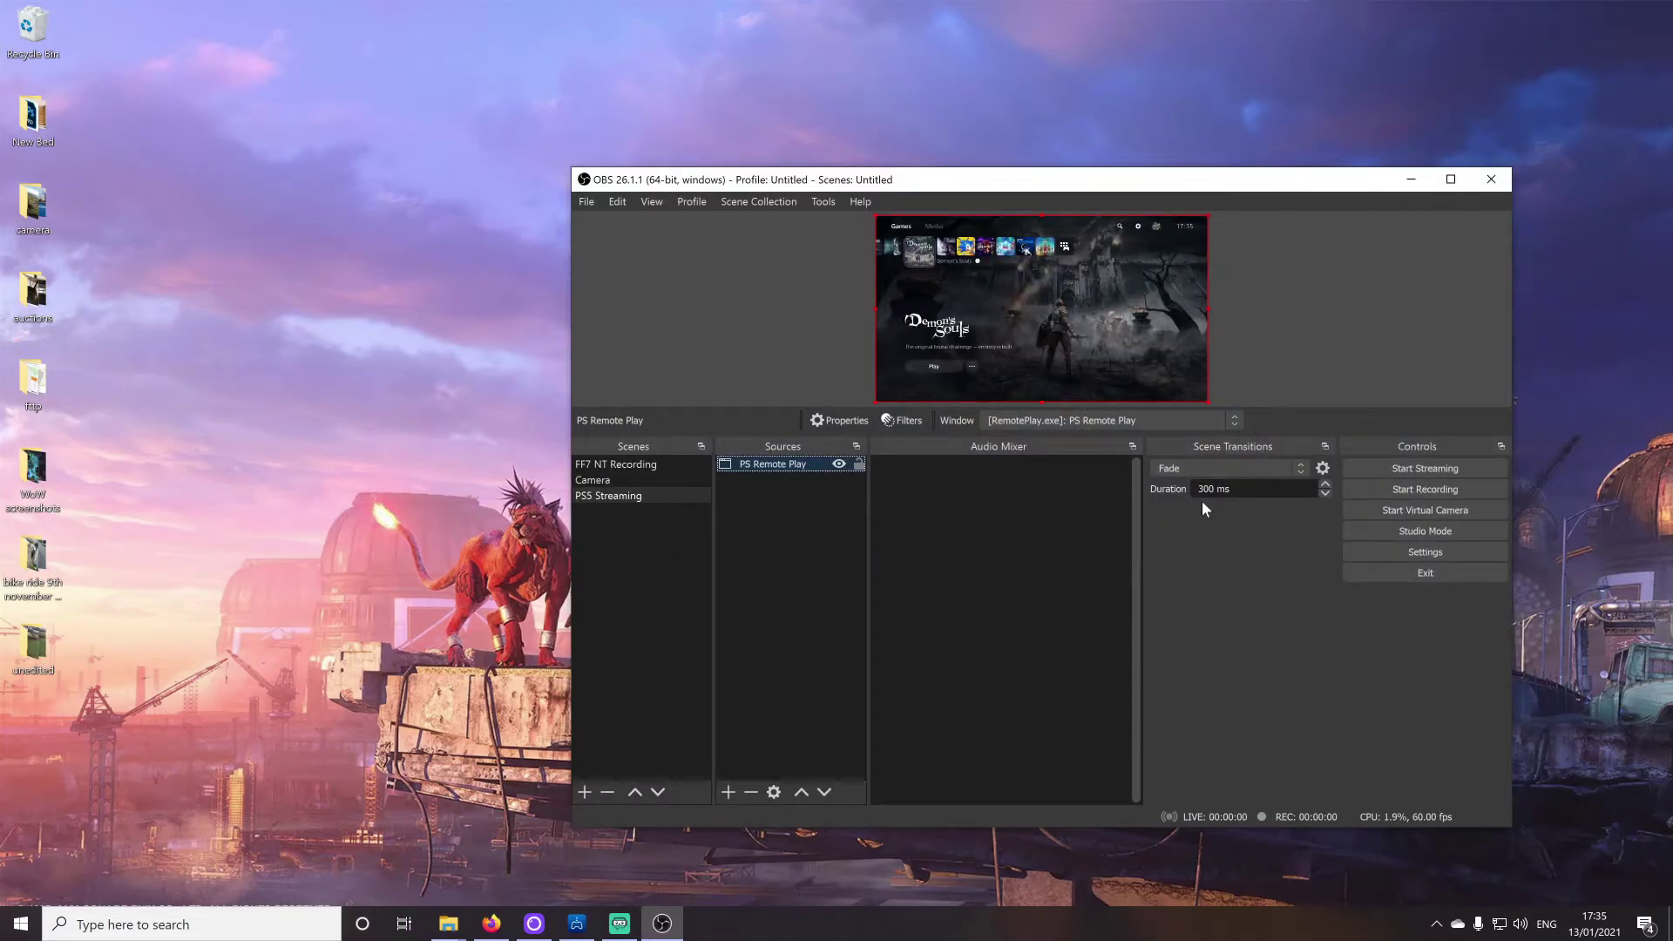
left_click(1452, 180)
left_click(1368, 262)
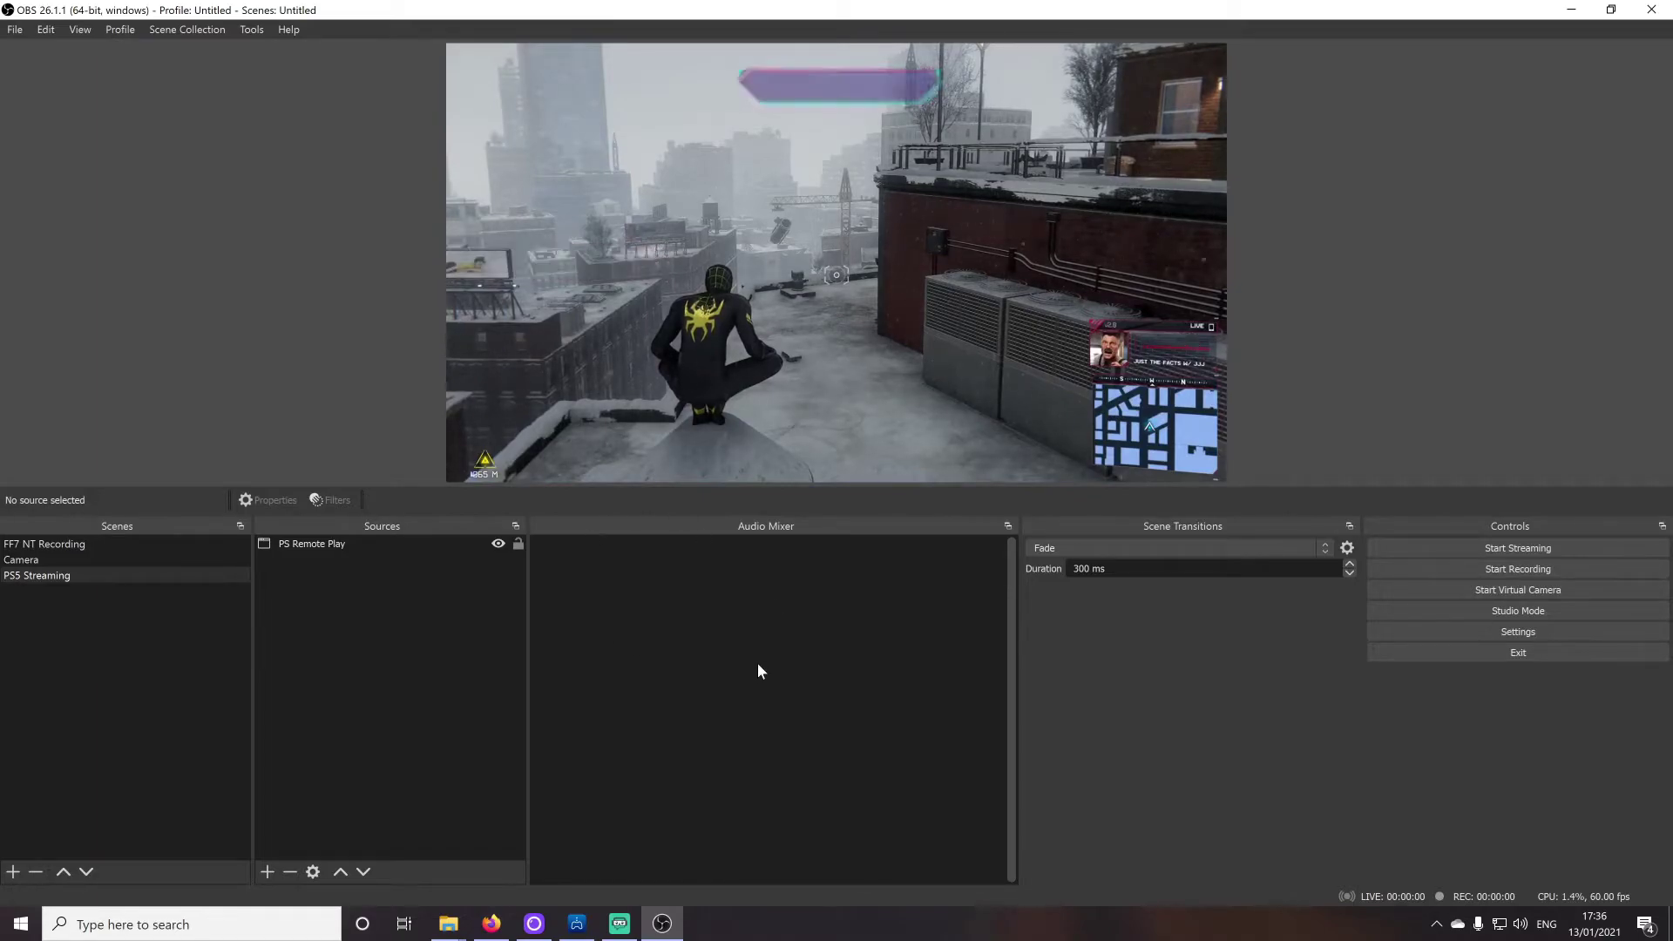
Step: Add the existing 'System and Mic' Audio Input Capture source to the PS5 Streaming scene
left_click(267, 871)
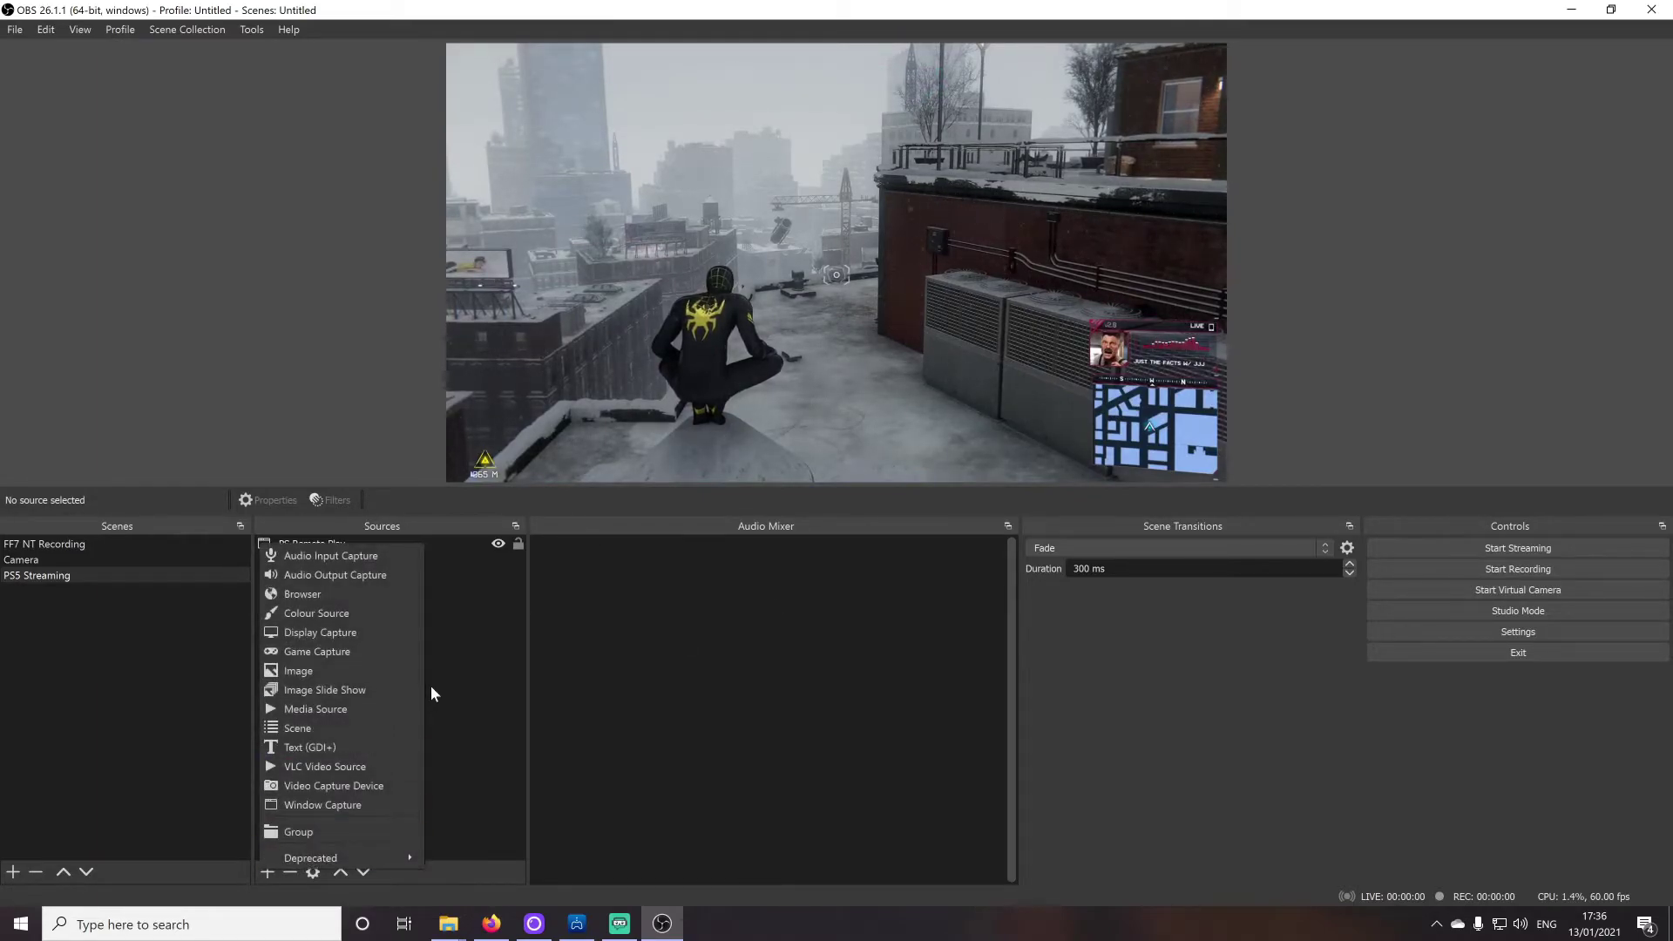
left_click(373, 554)
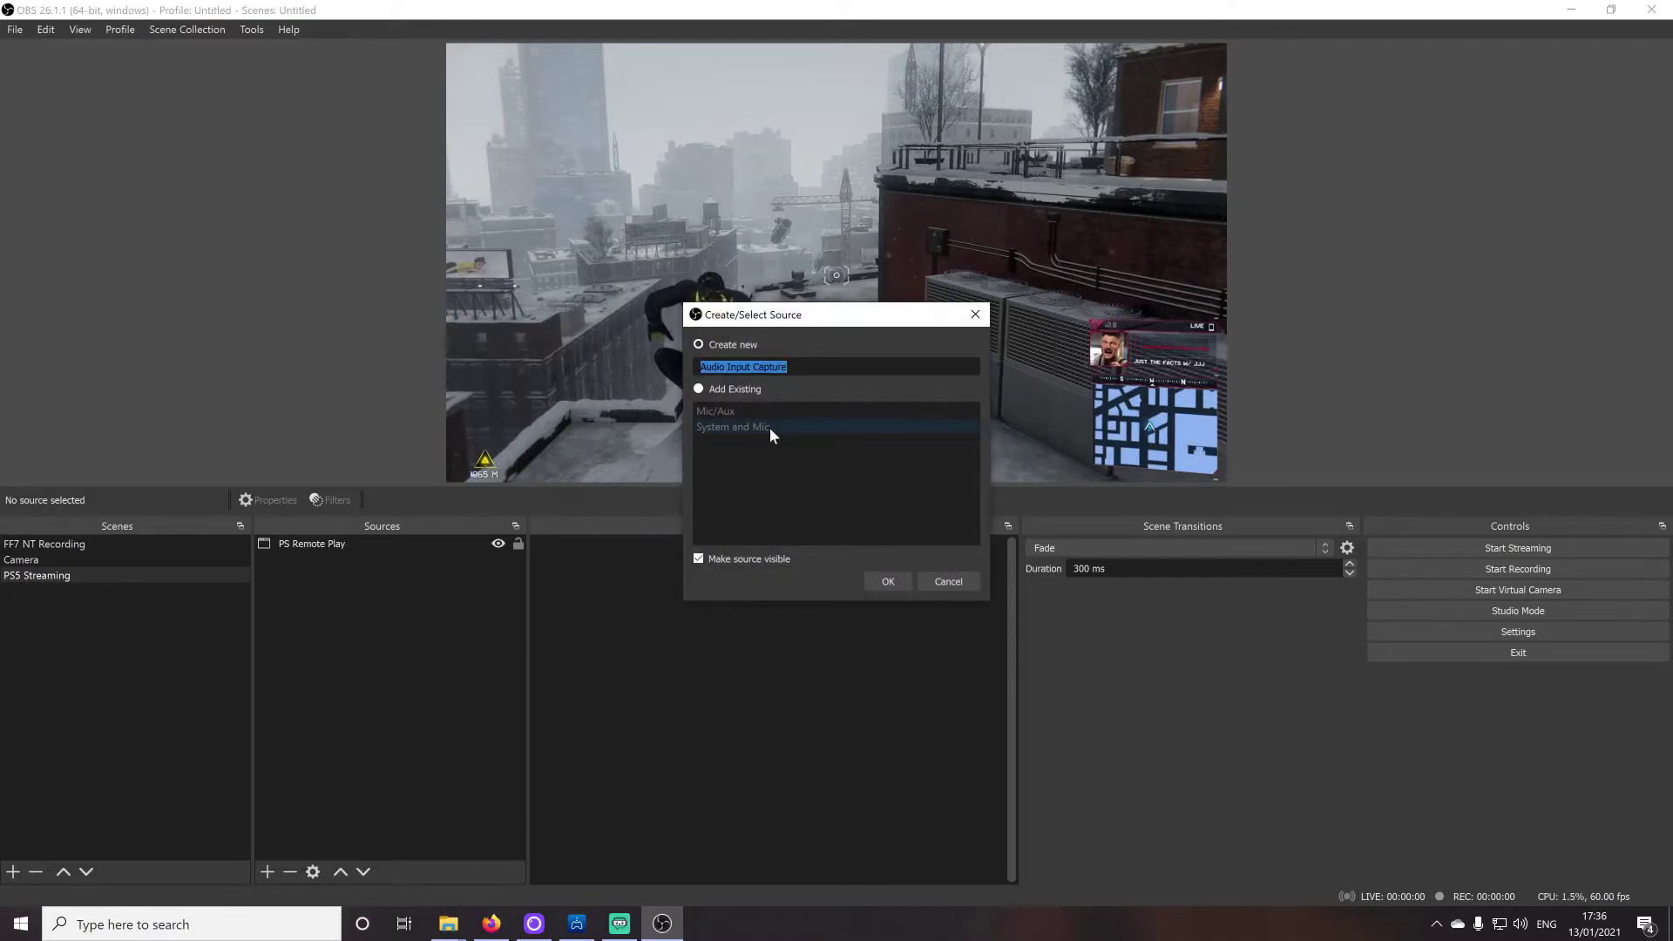
left_click(709, 393)
left_click(718, 427)
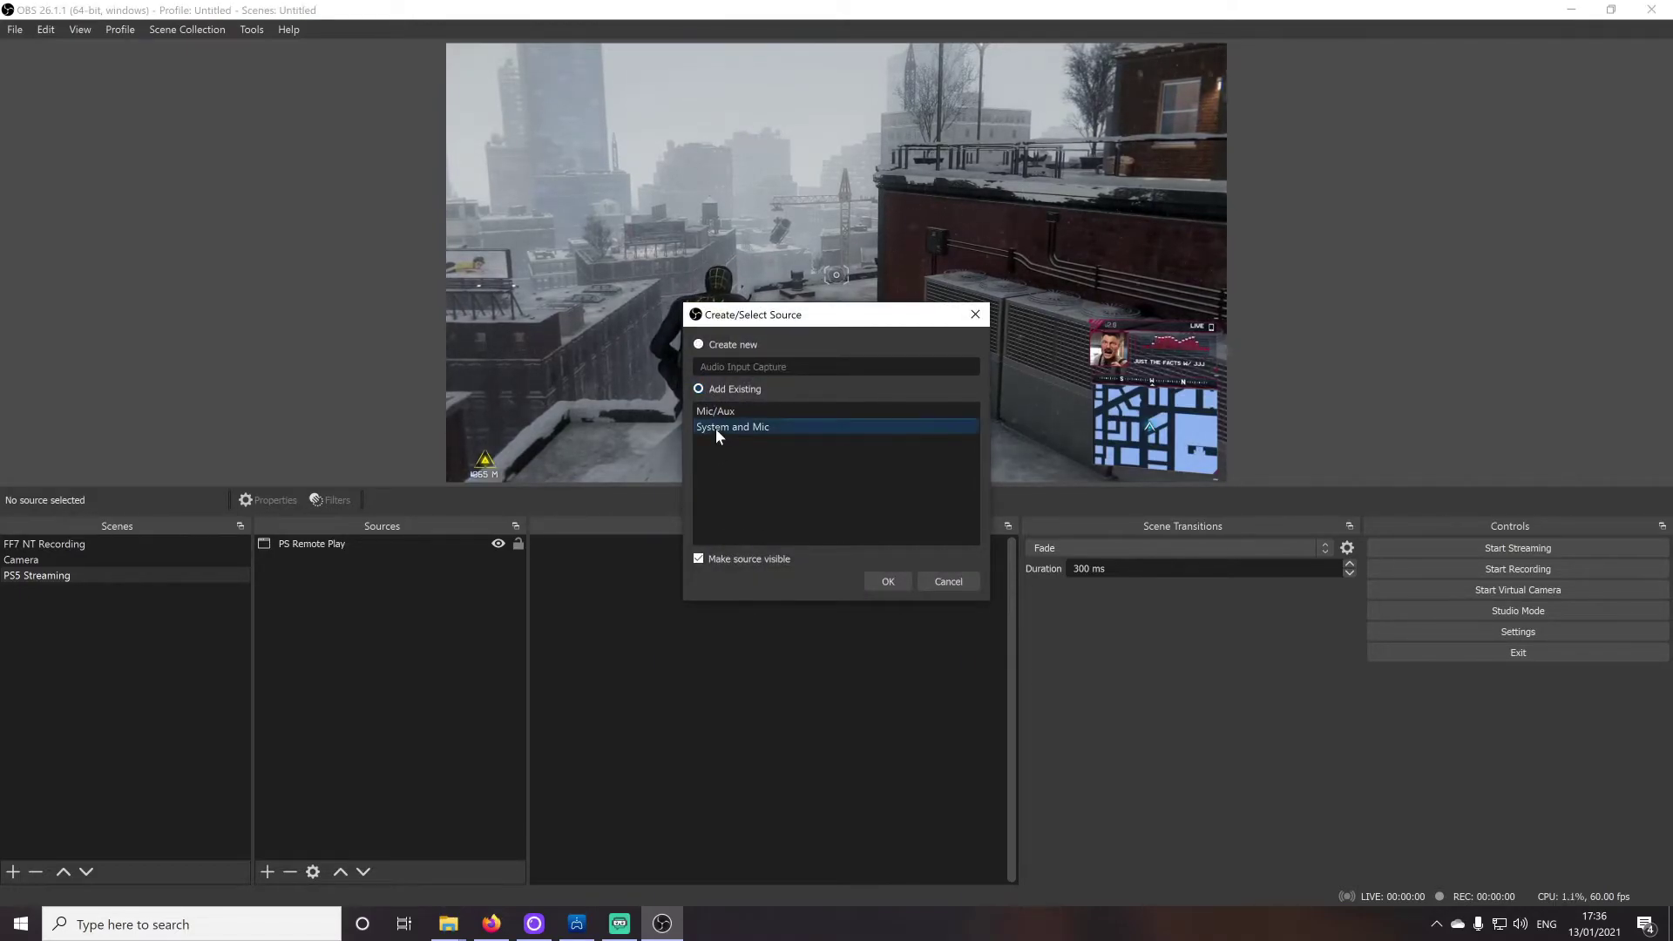
left_click(887, 581)
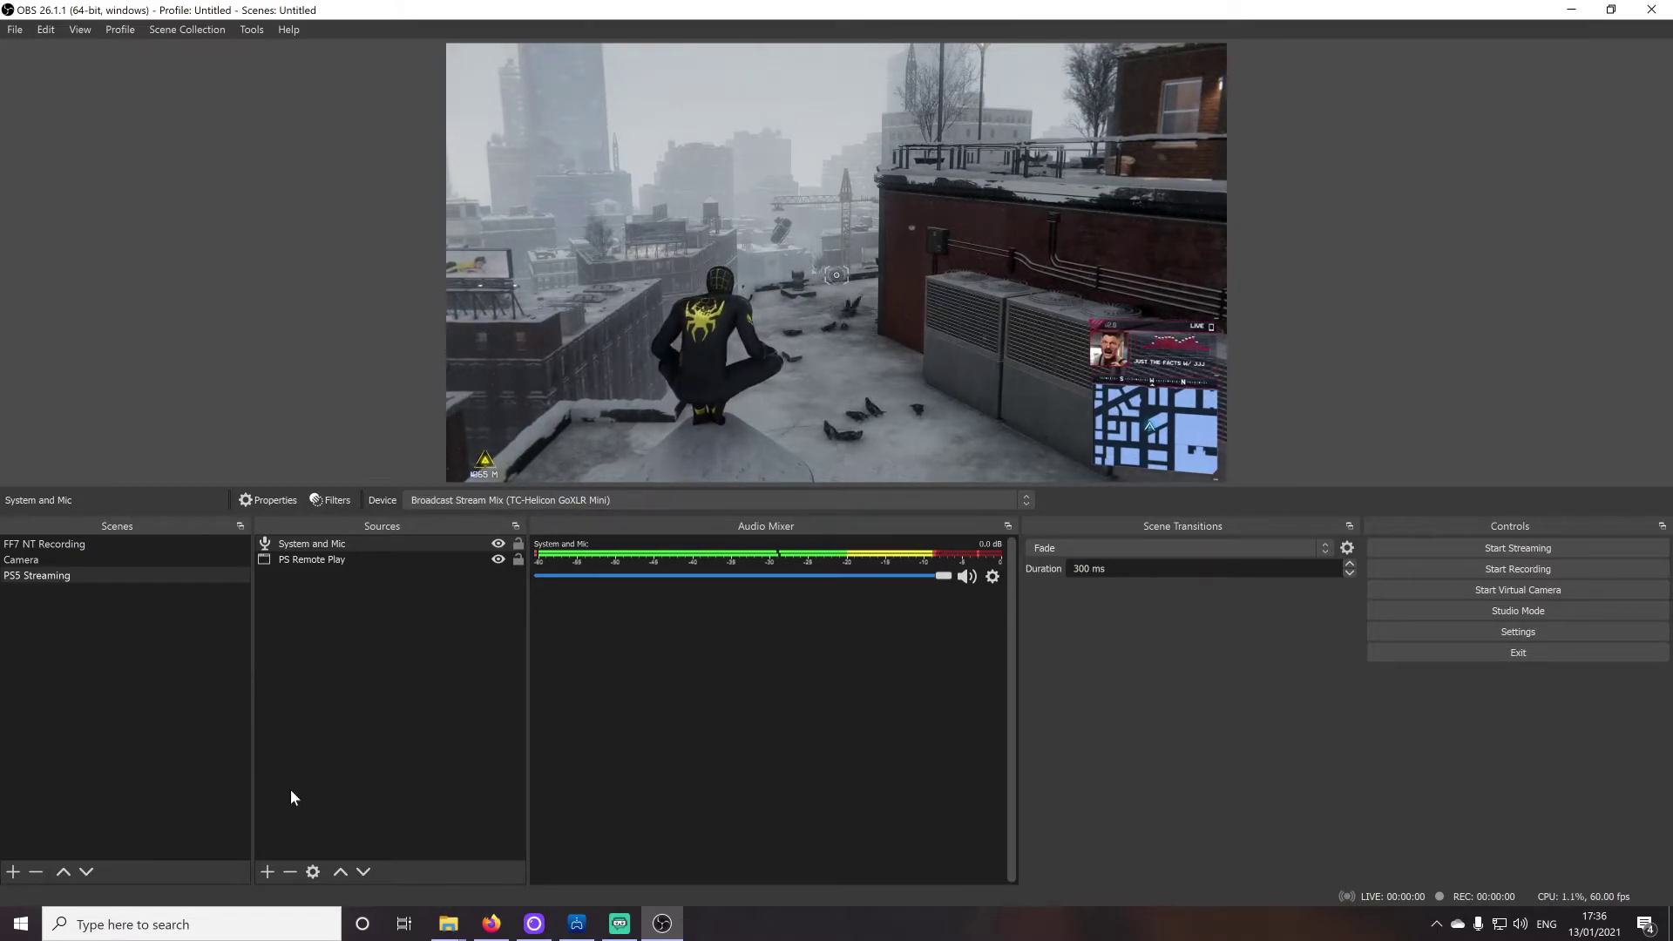
Step: Add the existing LogiSoftware Video Capture Device to the scene
left_click(270, 868)
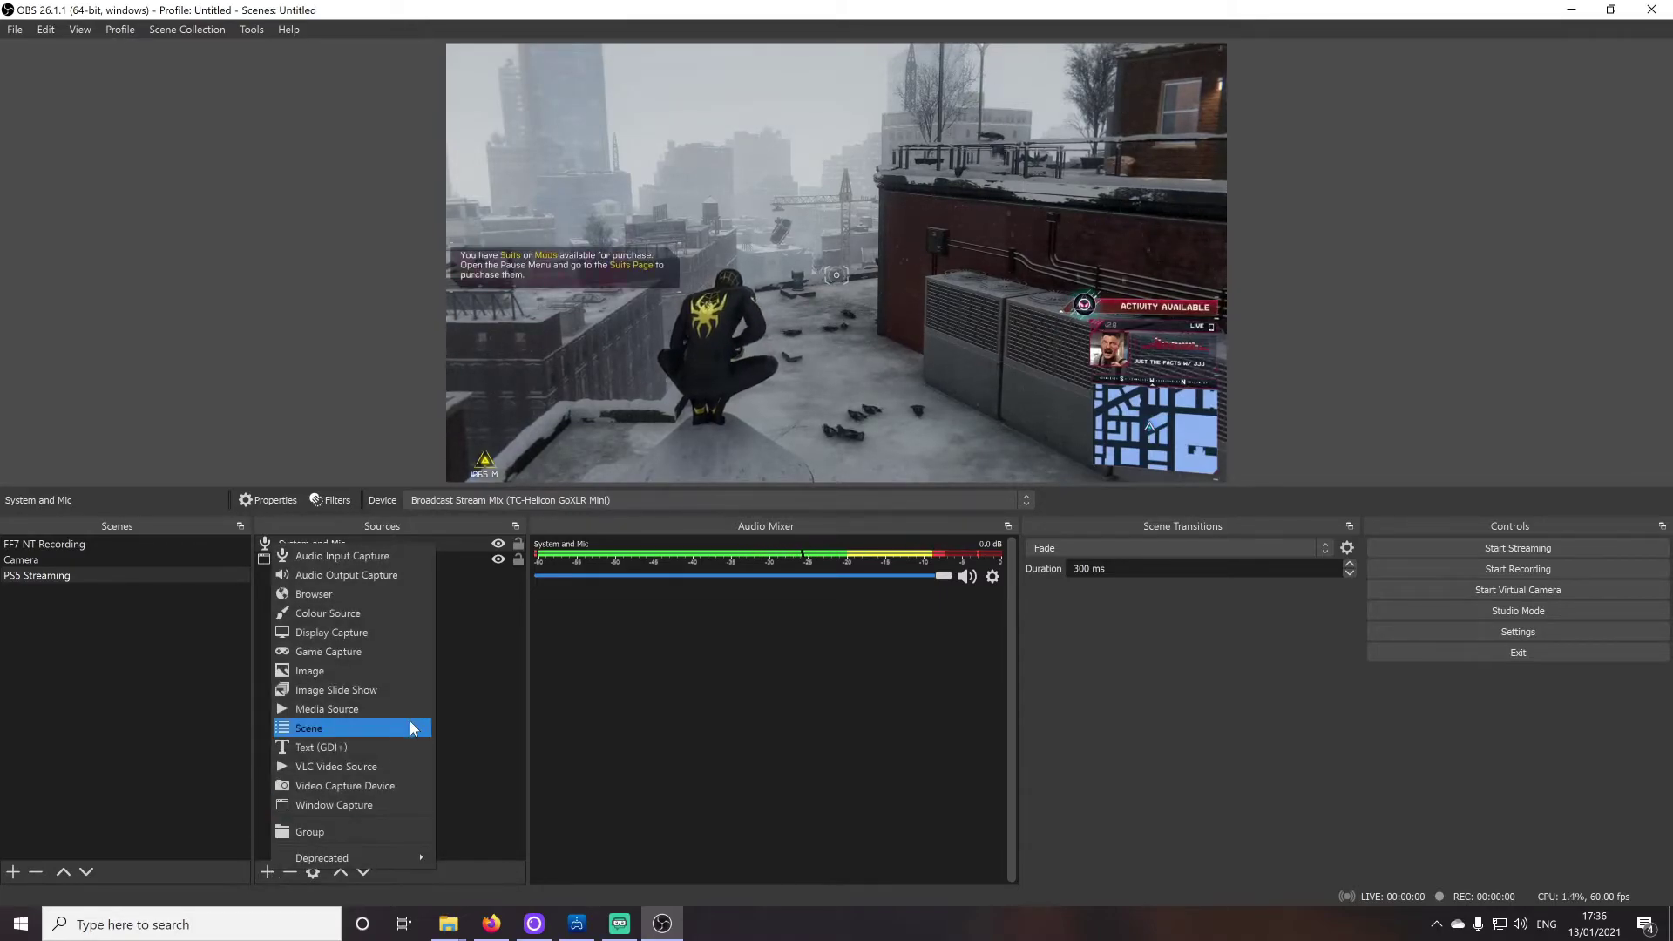
left_click(385, 788)
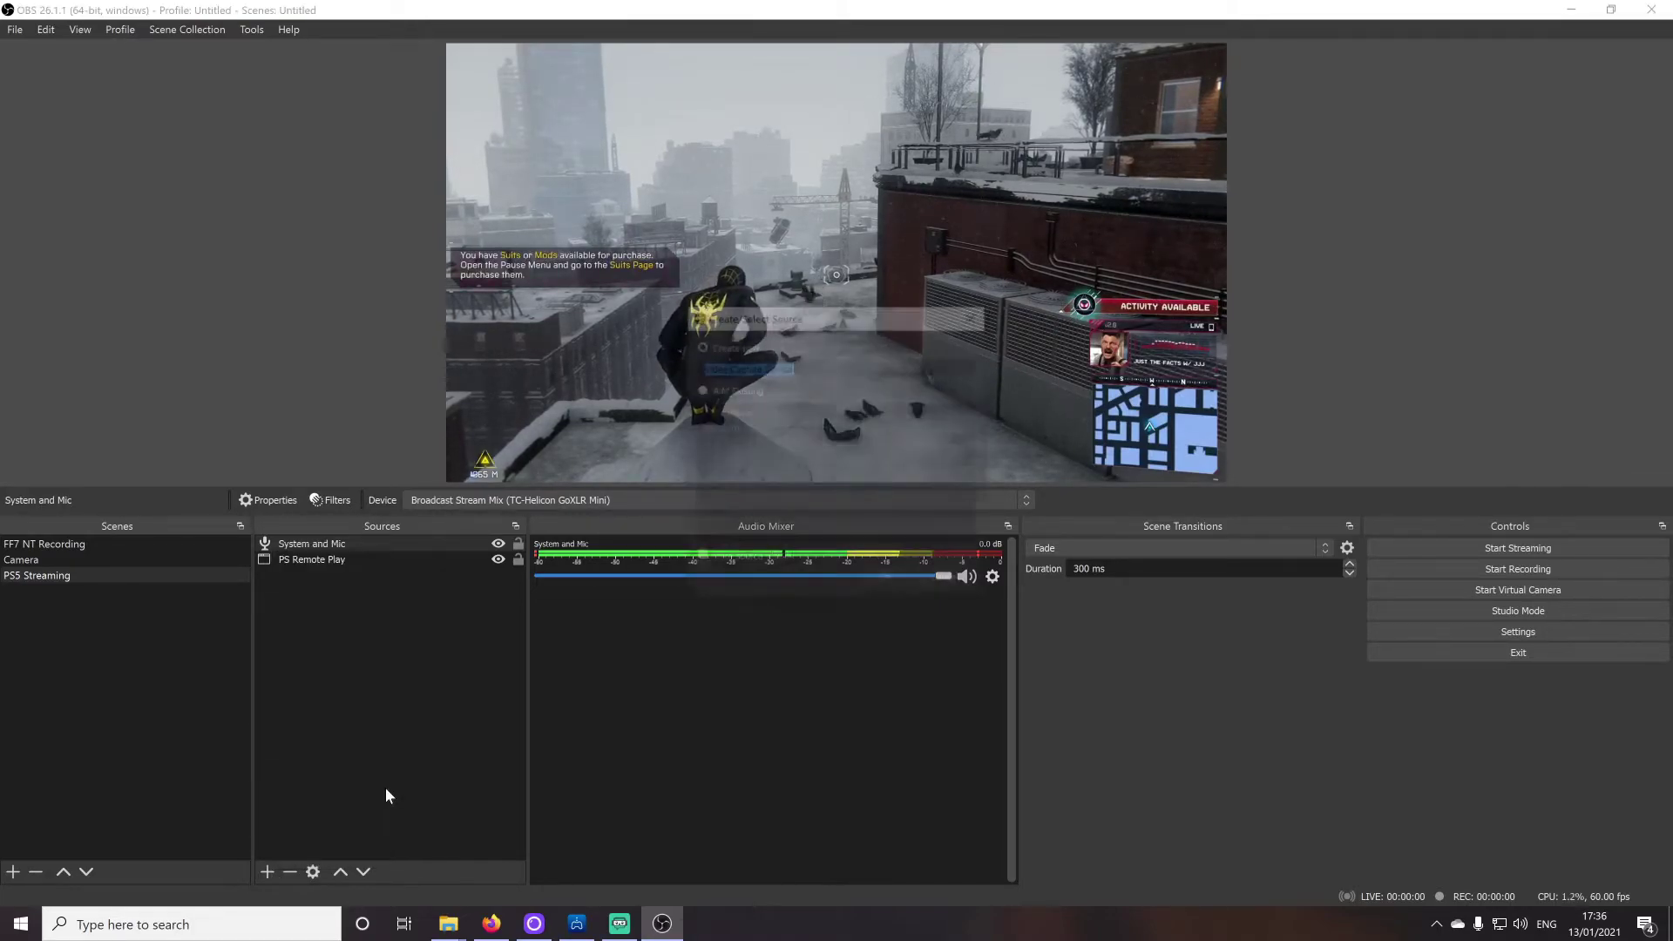
left_click(724, 387)
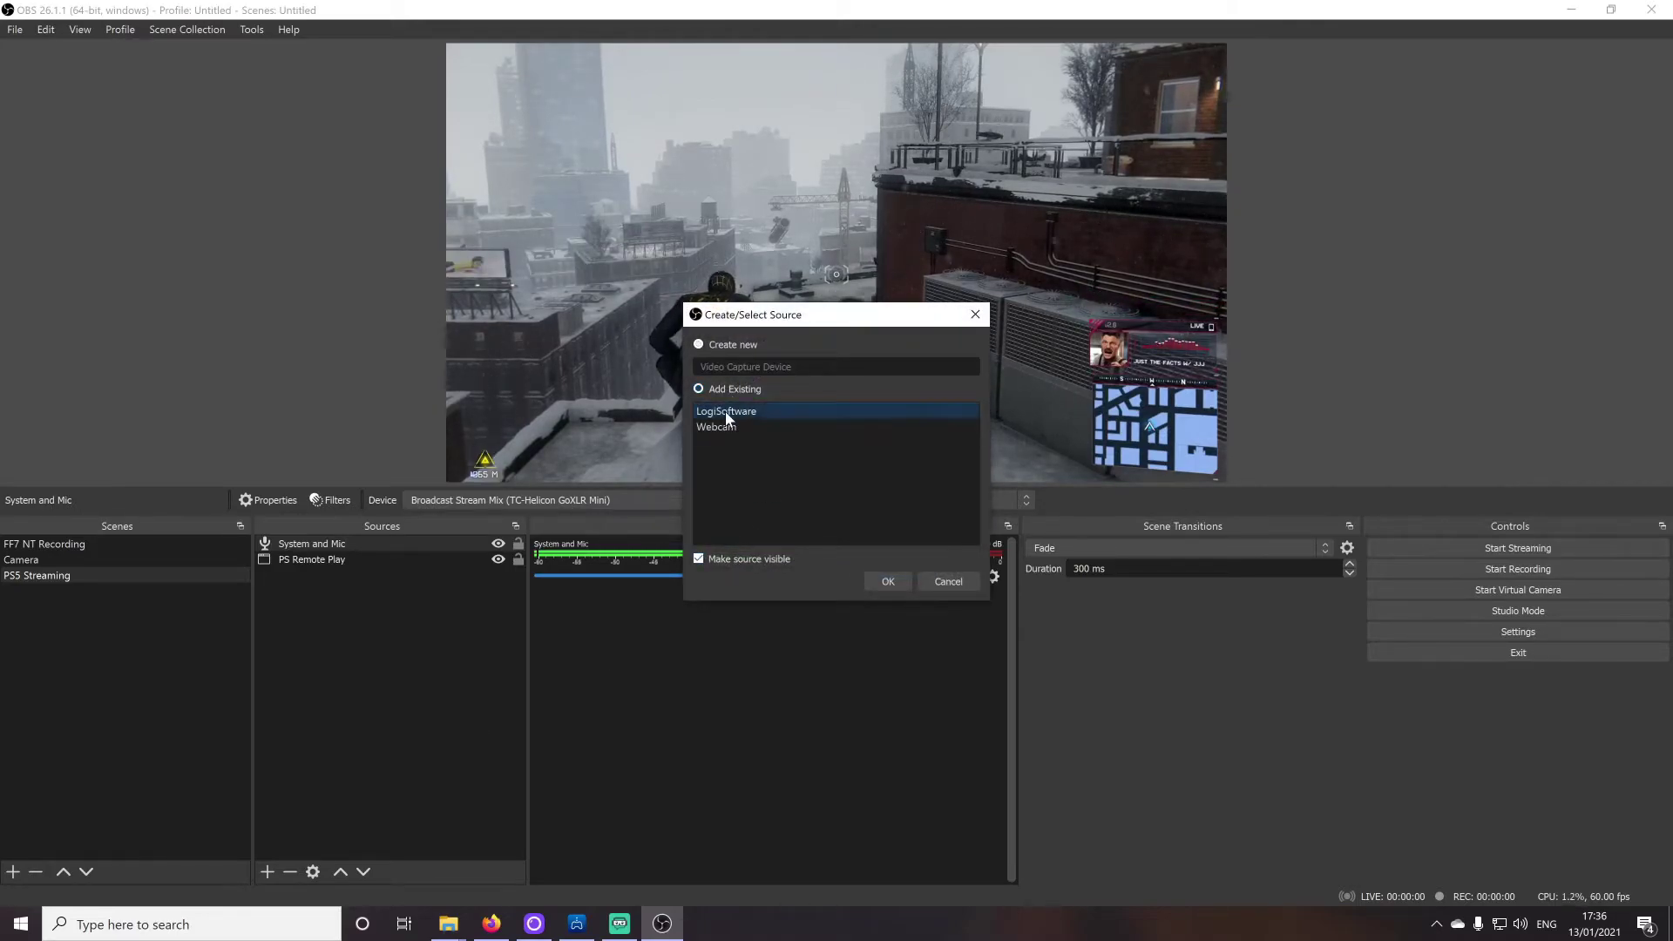
left_click(882, 580)
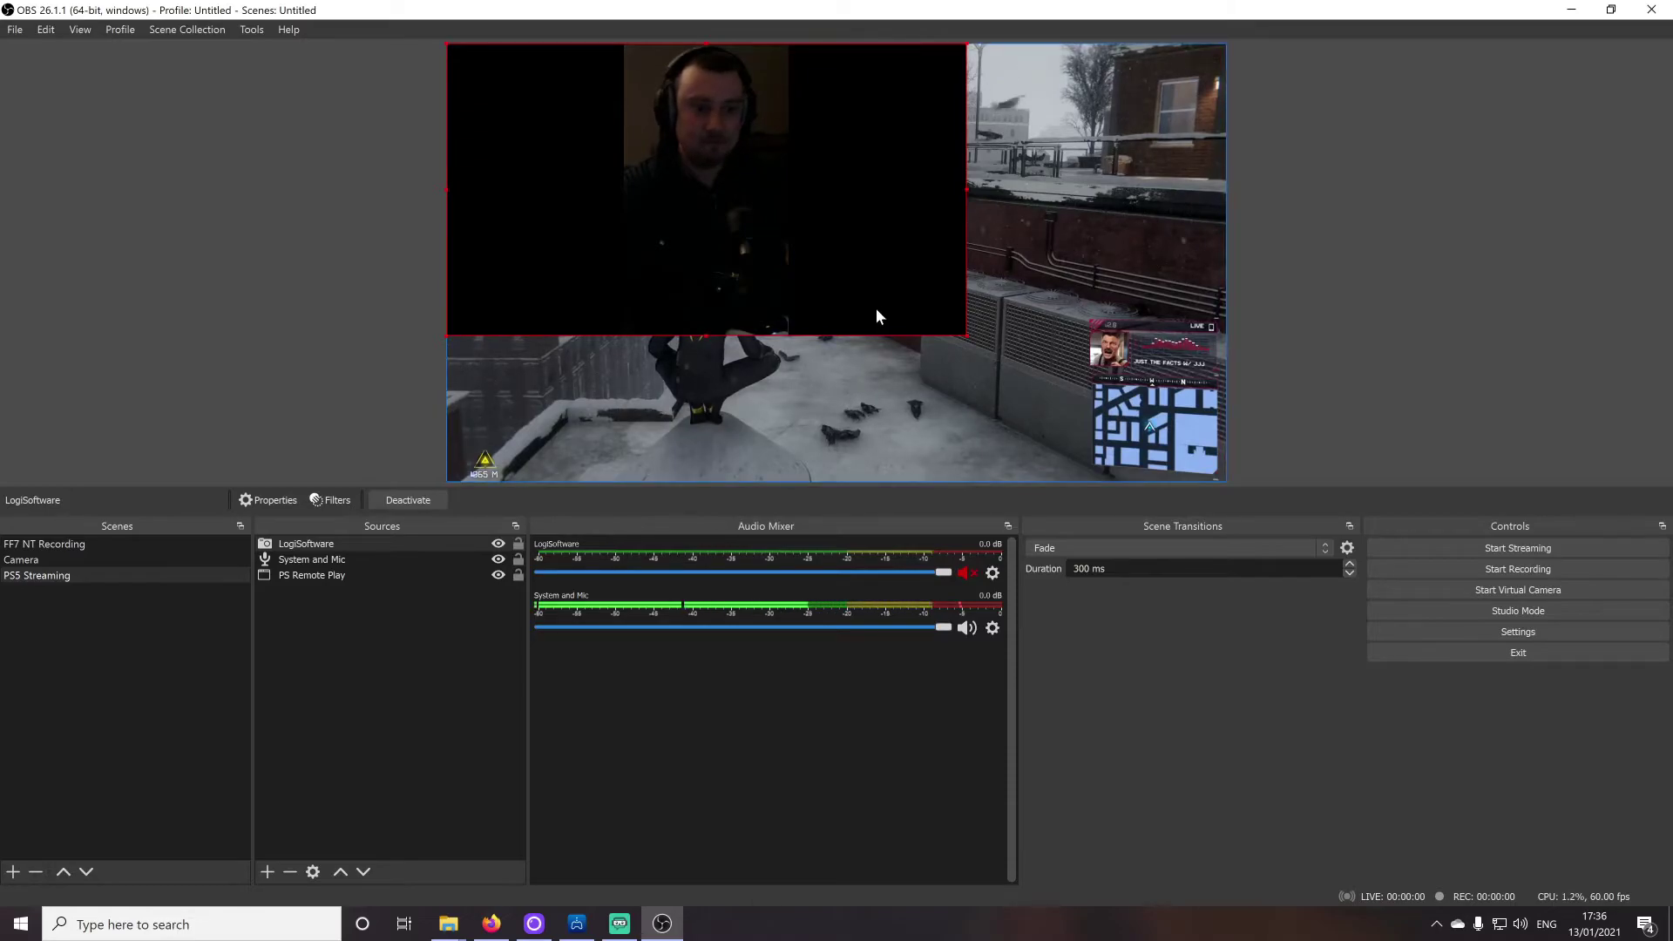
Step: Crop the webcam 435 left, 435 right, 330 bottom, and move it to the lower-left
right_click(823, 281)
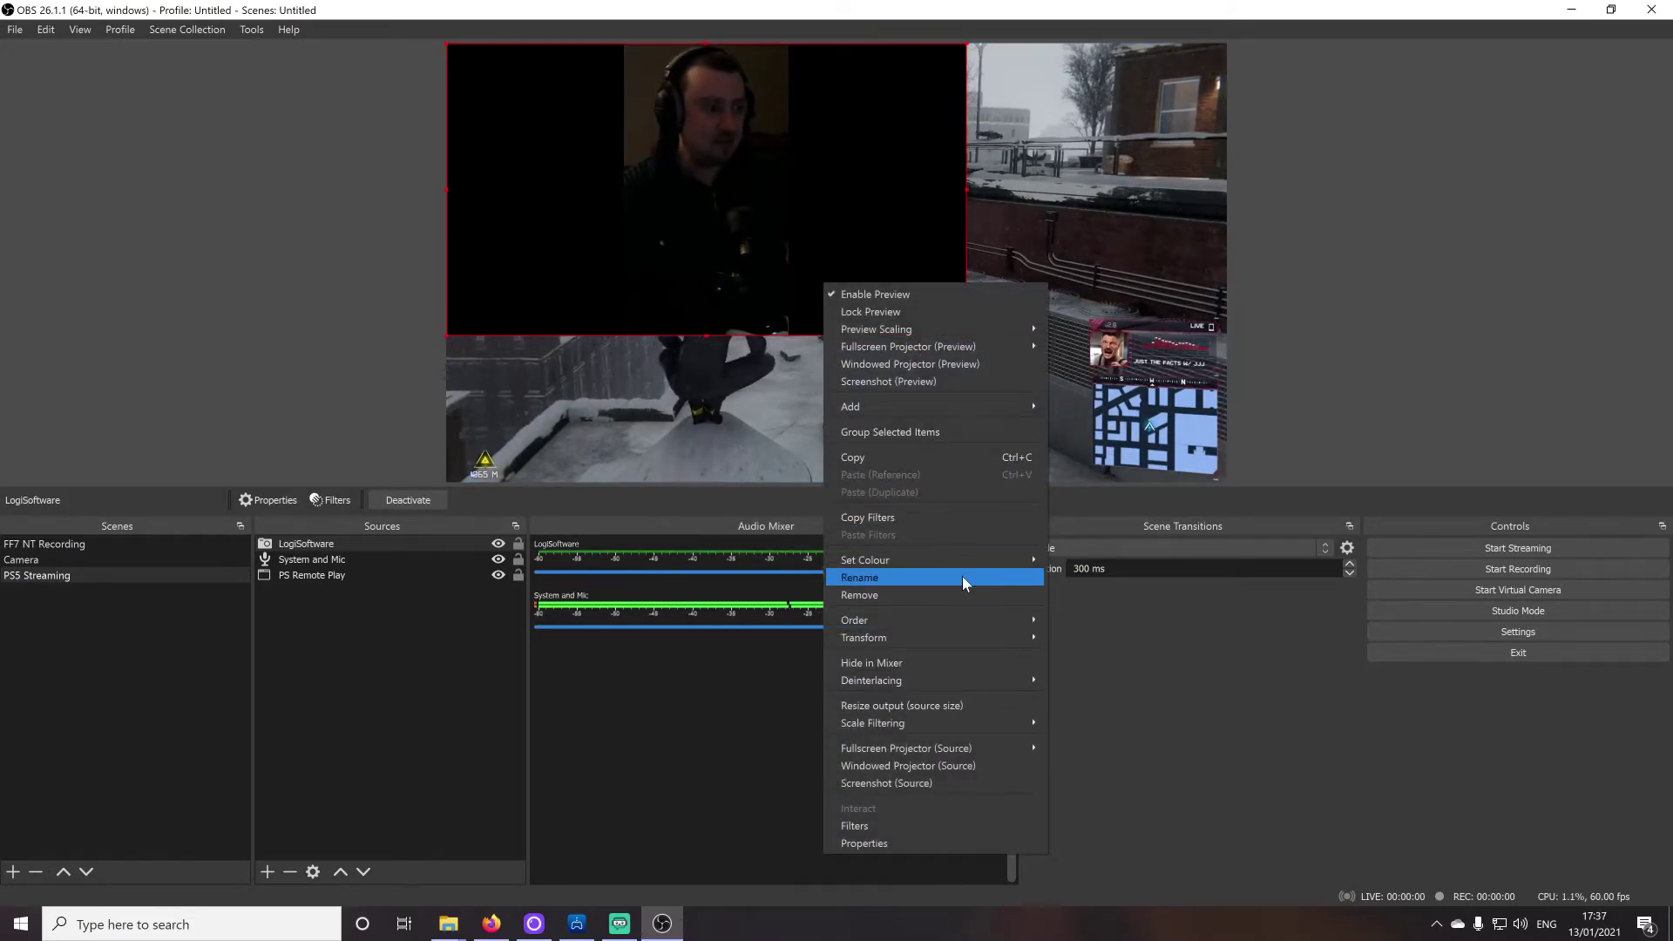
mouse_move(966, 641)
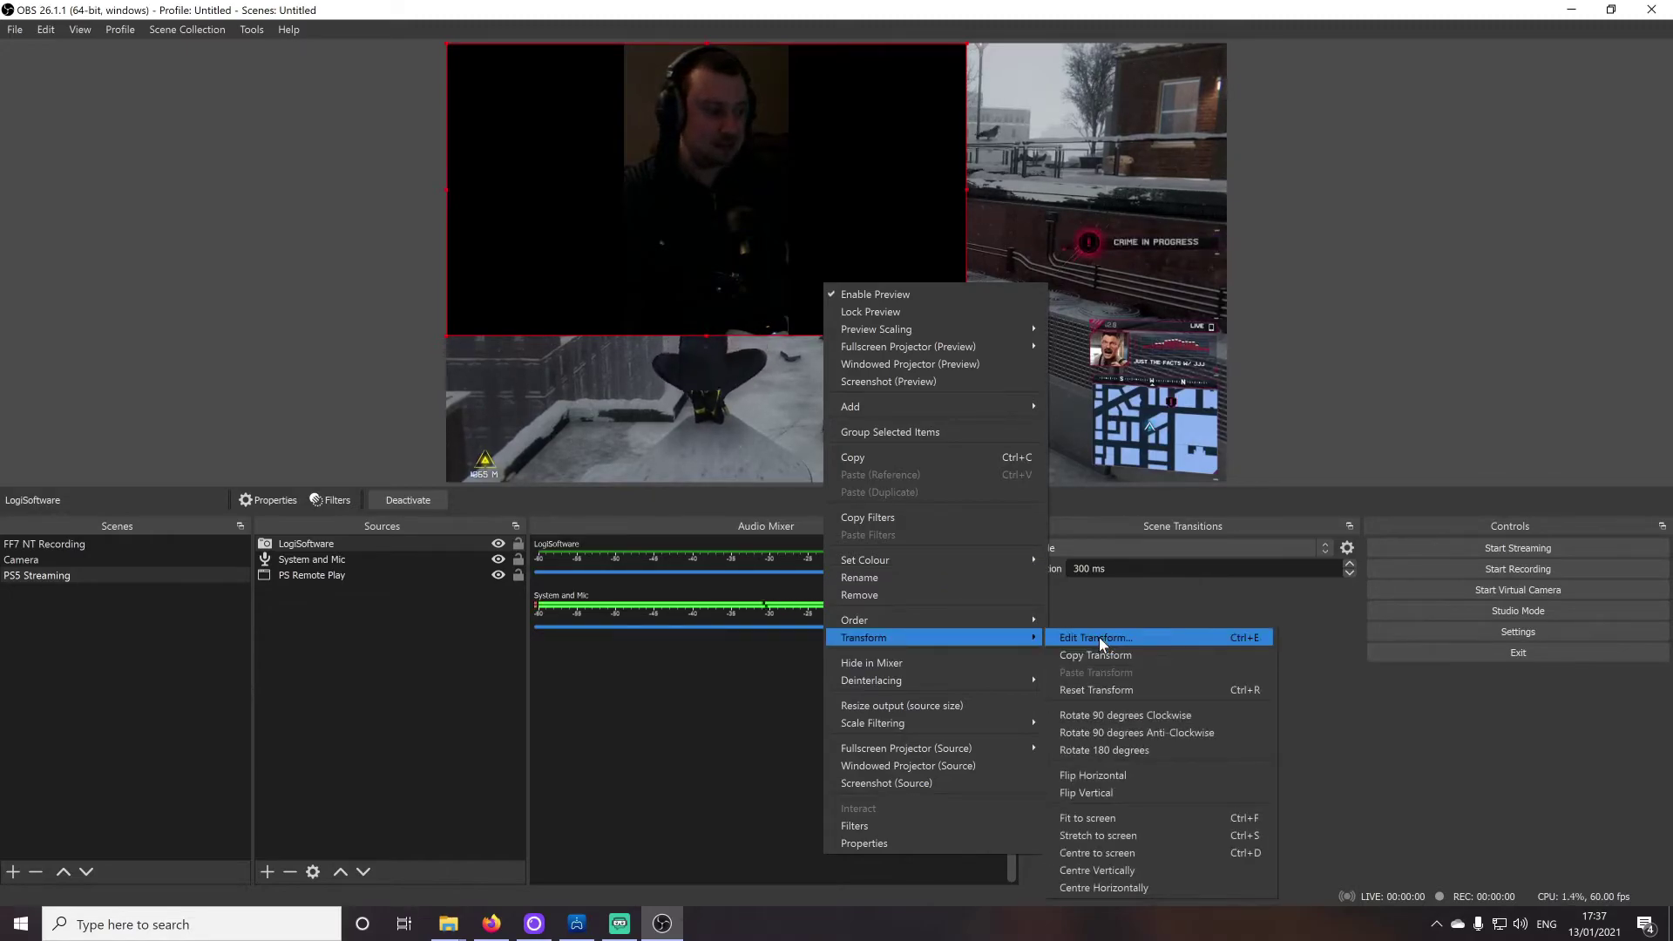
left_click(1100, 636)
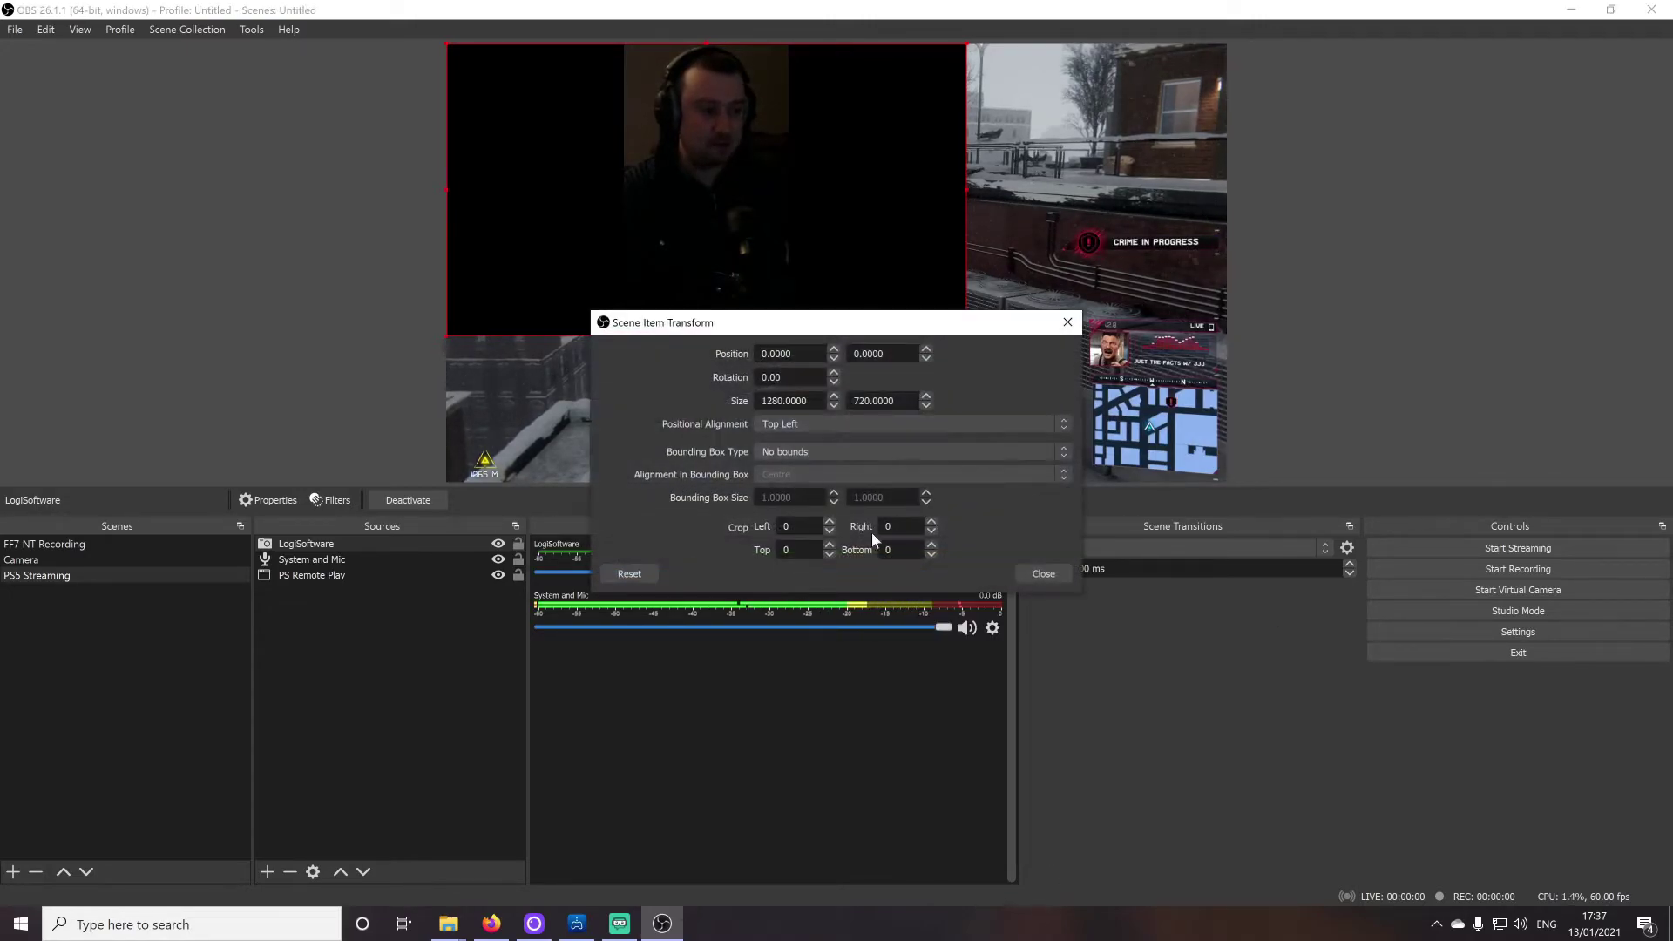
left_click(795, 527)
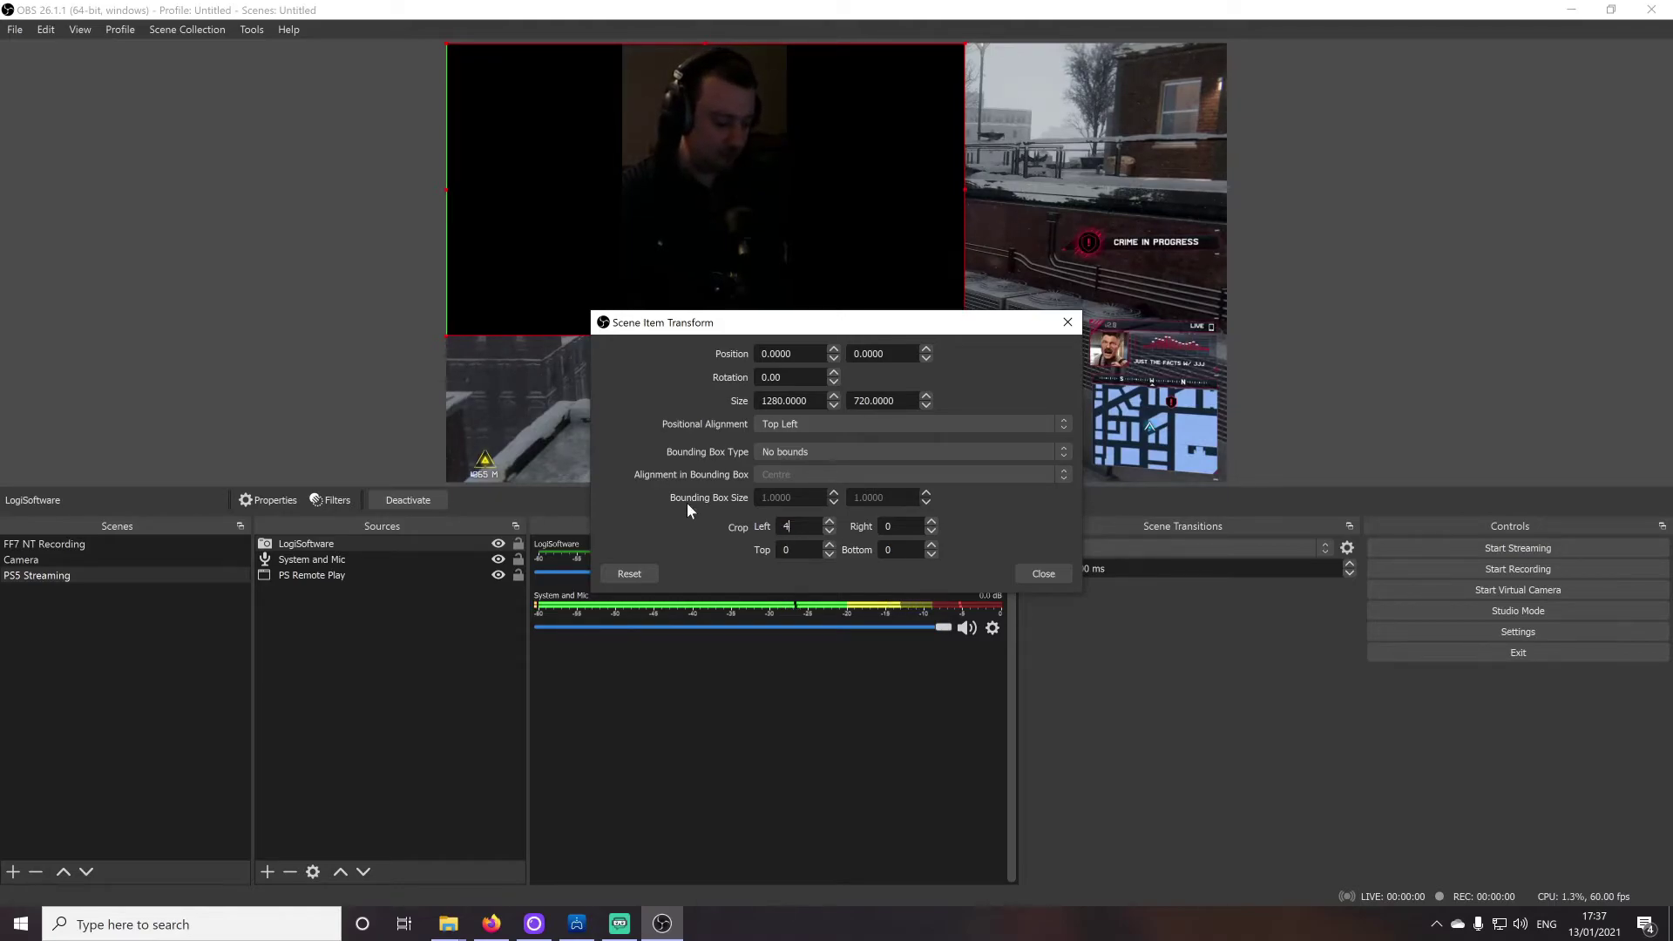
type("435")
key("Tab")
type("435")
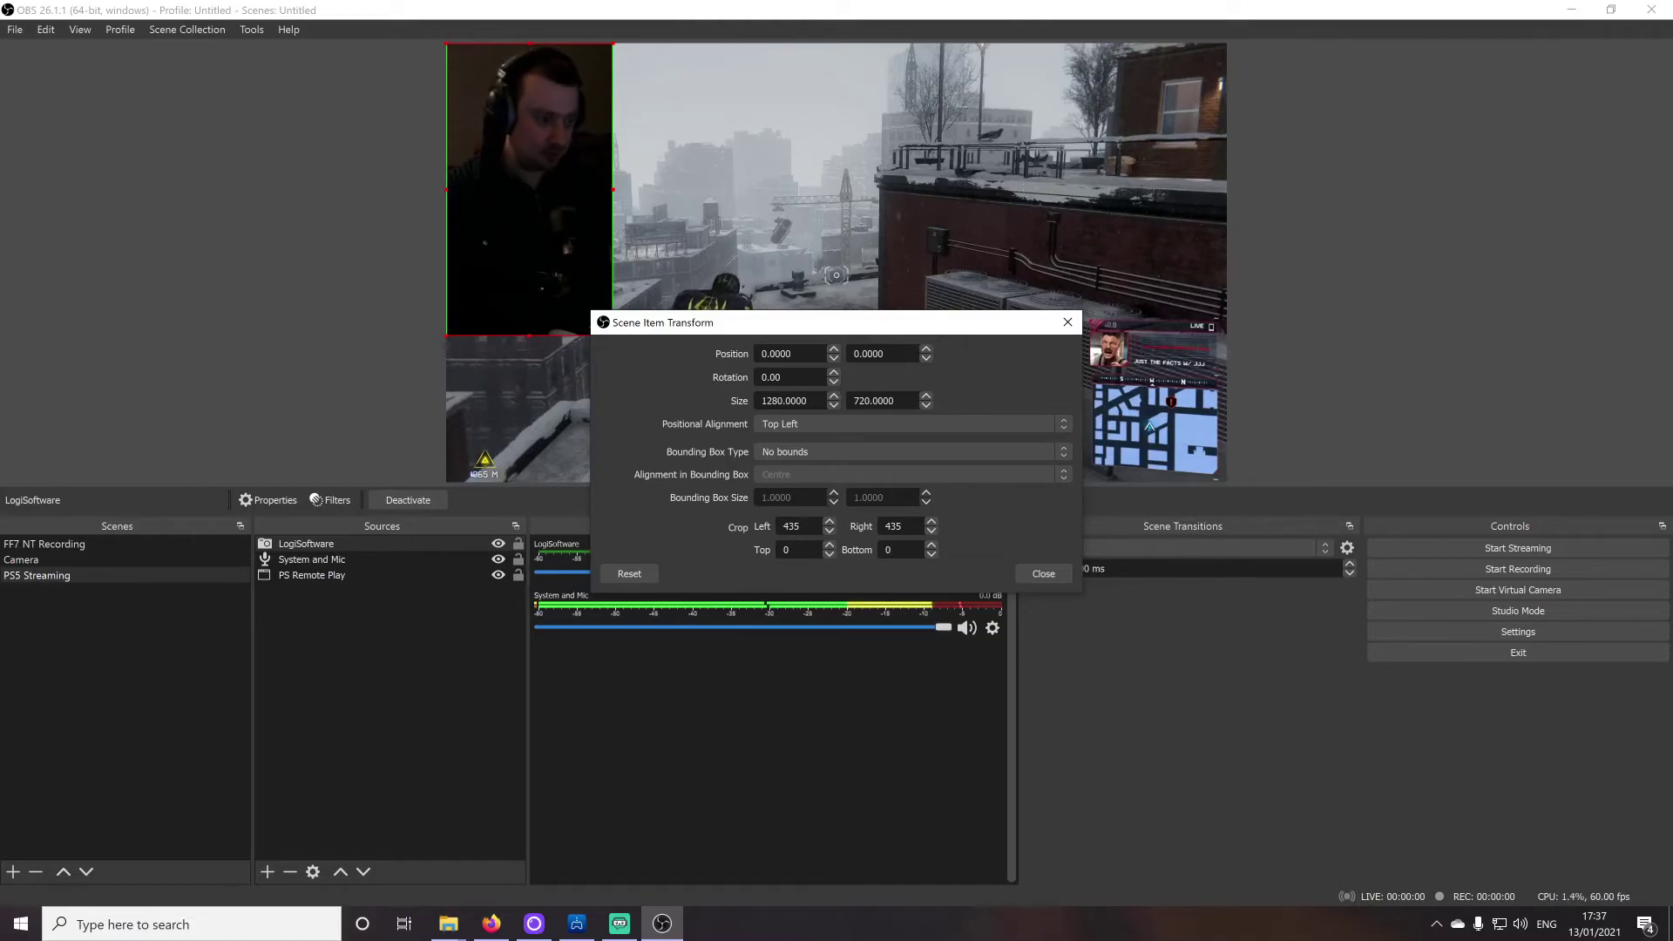
key("BackSpace")
type("330")
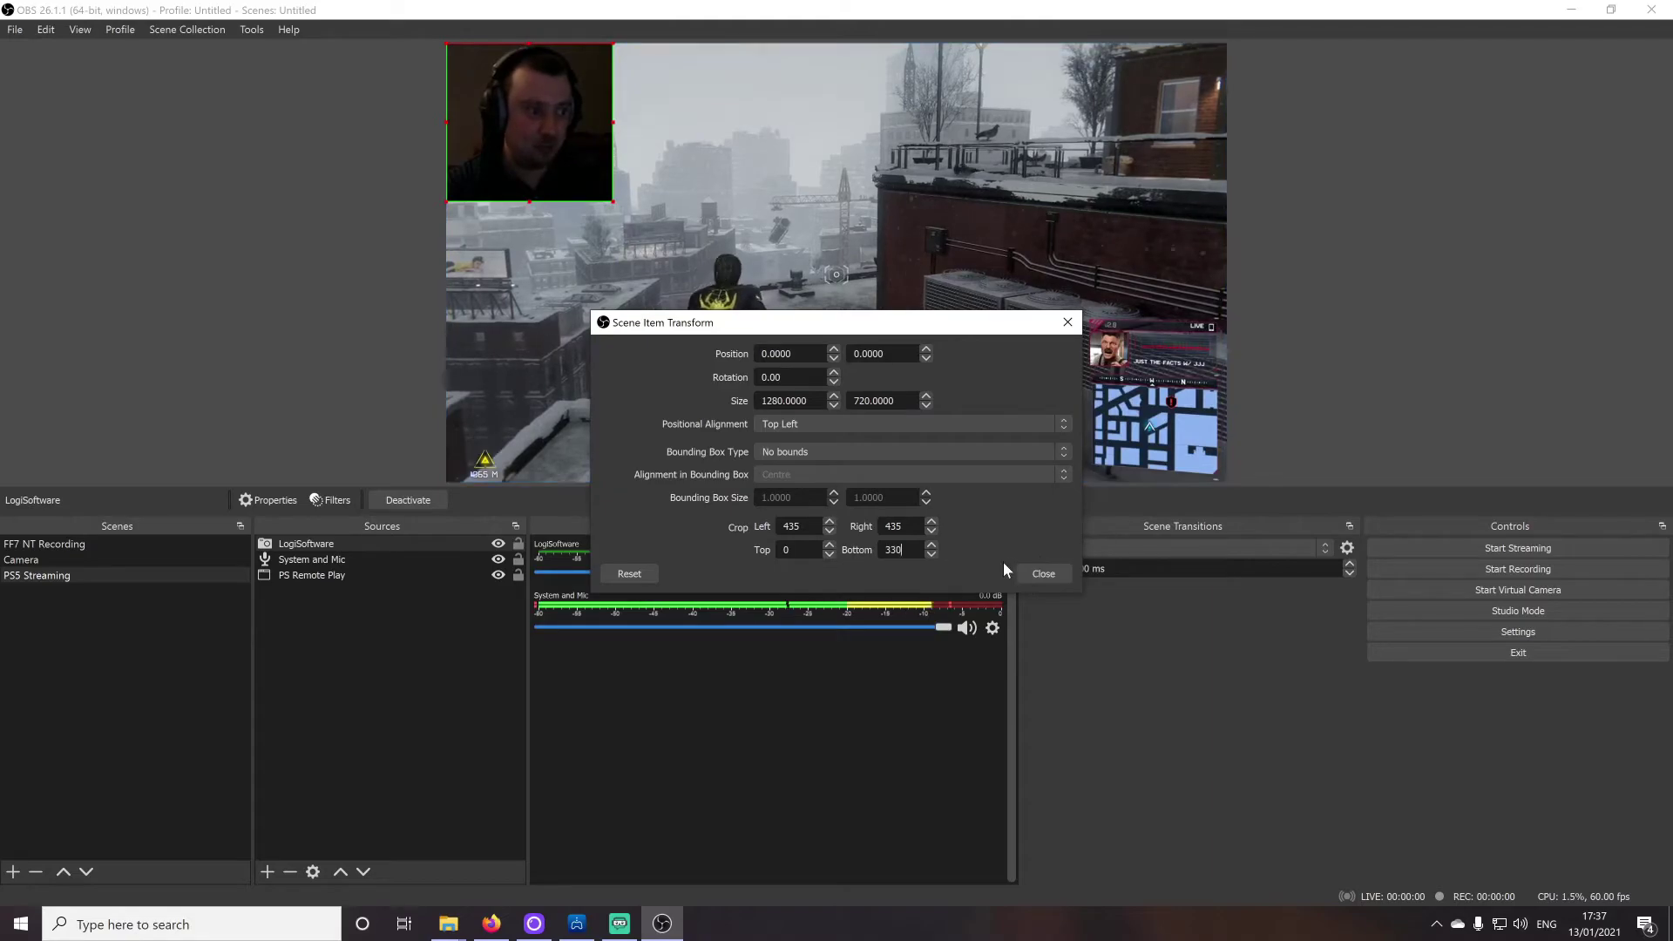
left_click(1043, 574)
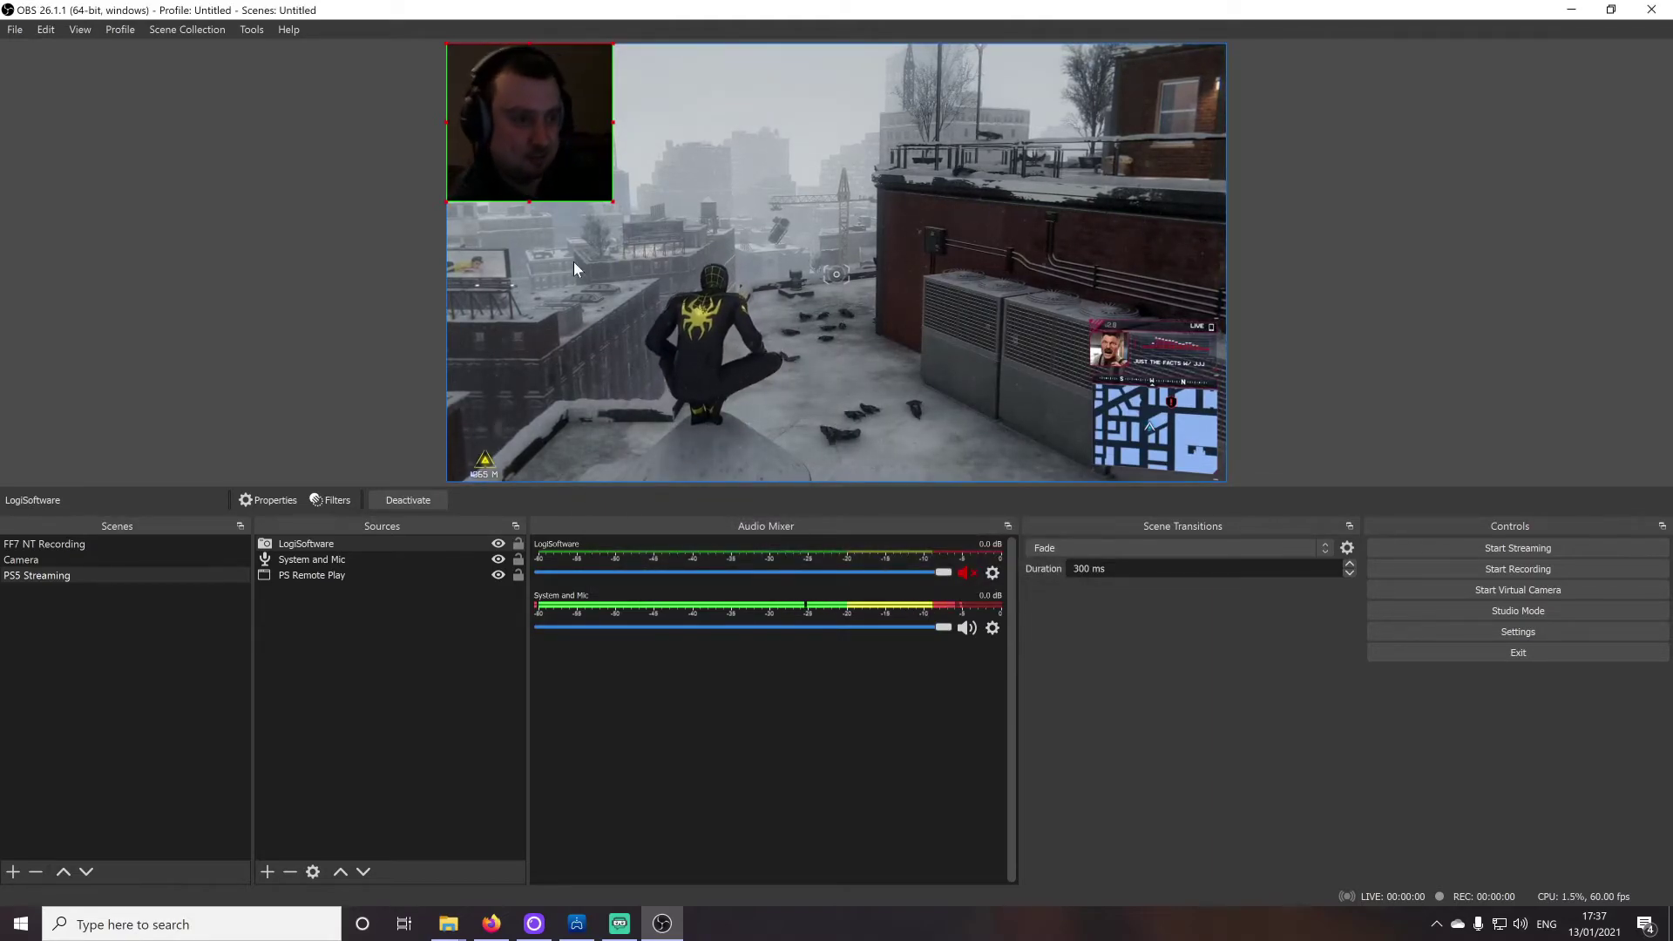
left_click_drag(549, 107, 568, 366)
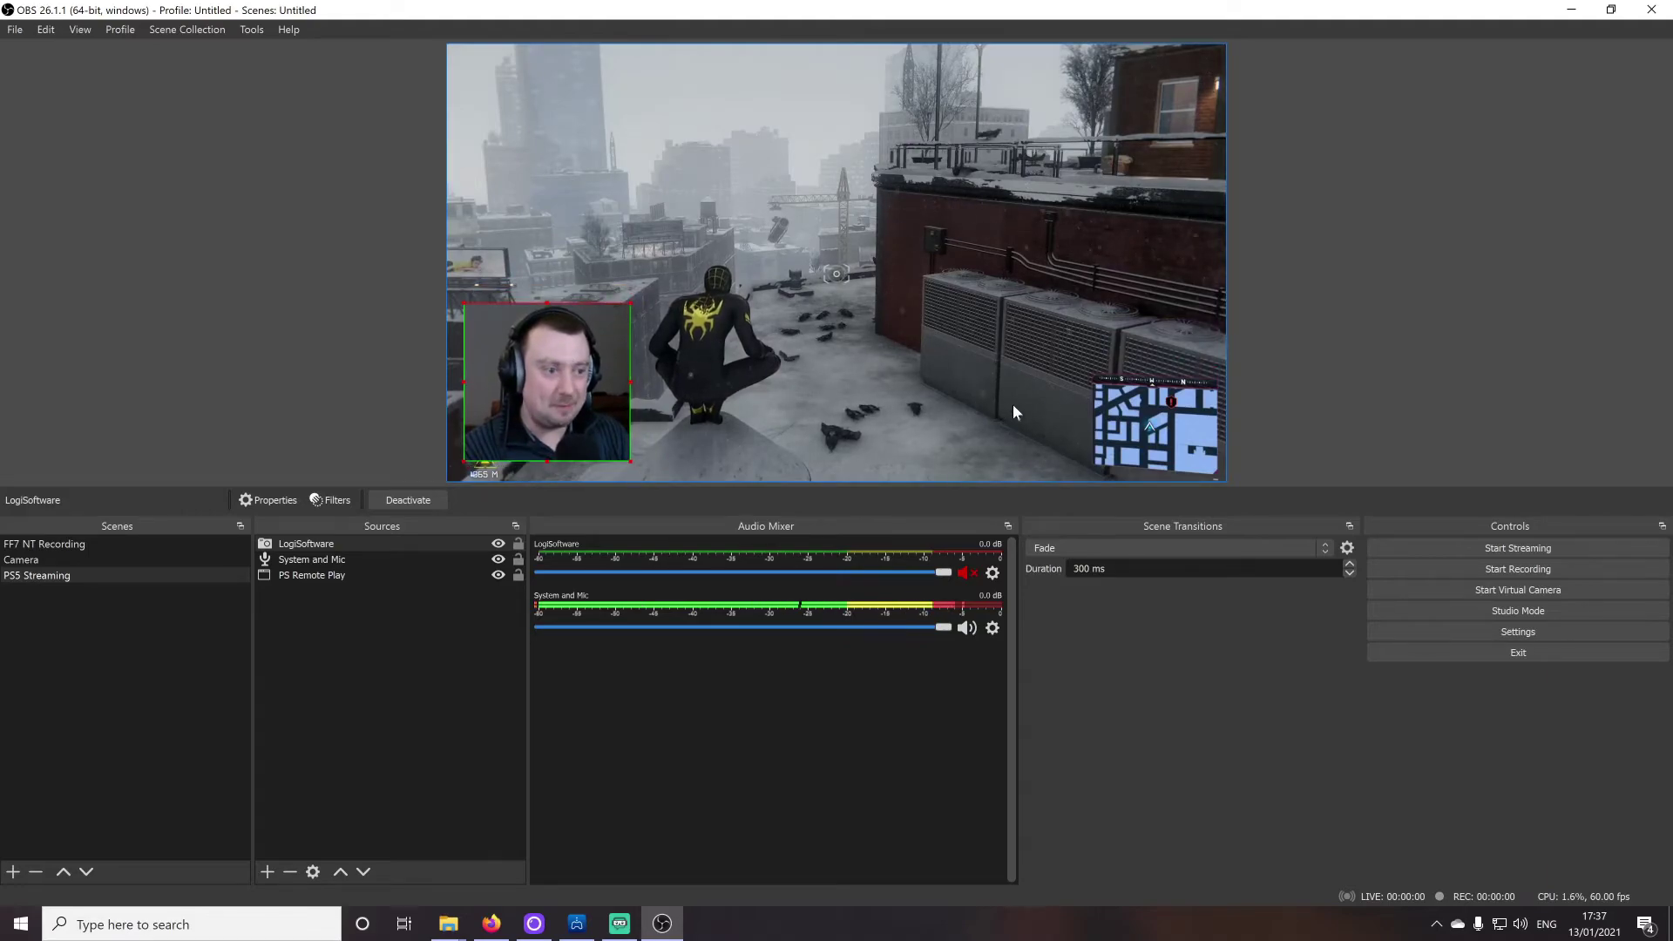